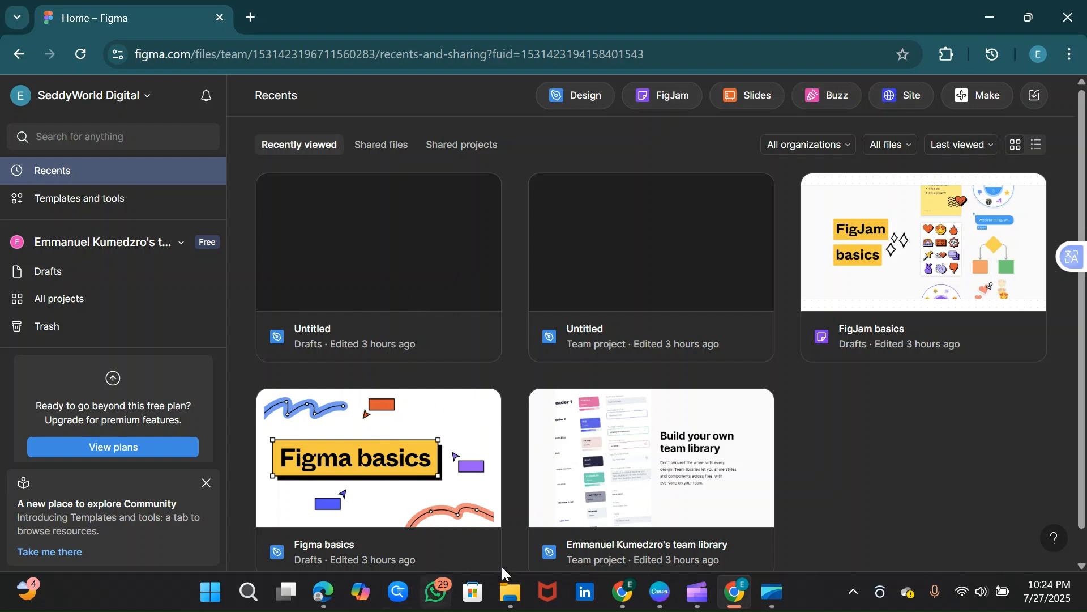
Step: View the Figma homepage in the other browser window, dismiss its Google sign-in prompt and return to the recent files
{"action": "left_click", "coordinate": [627, 592]}
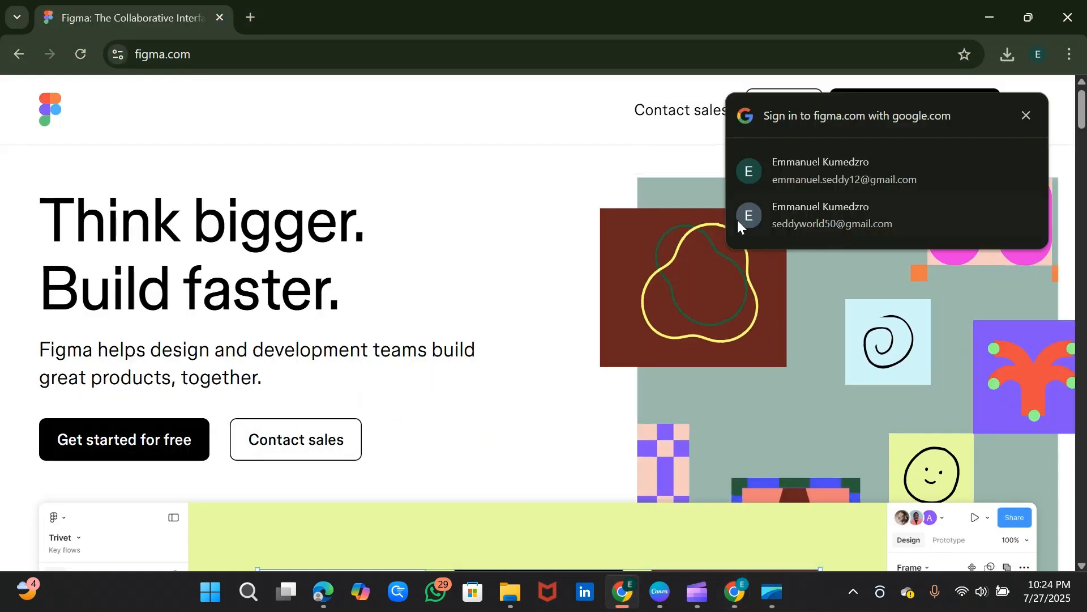
{"action": "left_click", "coordinate": [1027, 115]}
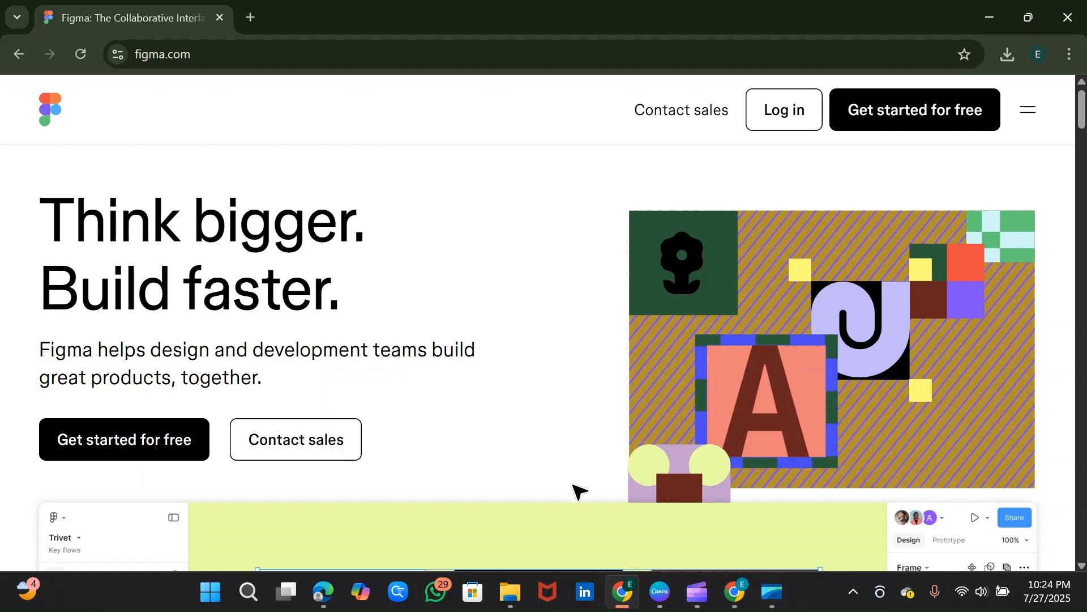
{"action": "left_click", "coordinate": [735, 592]}
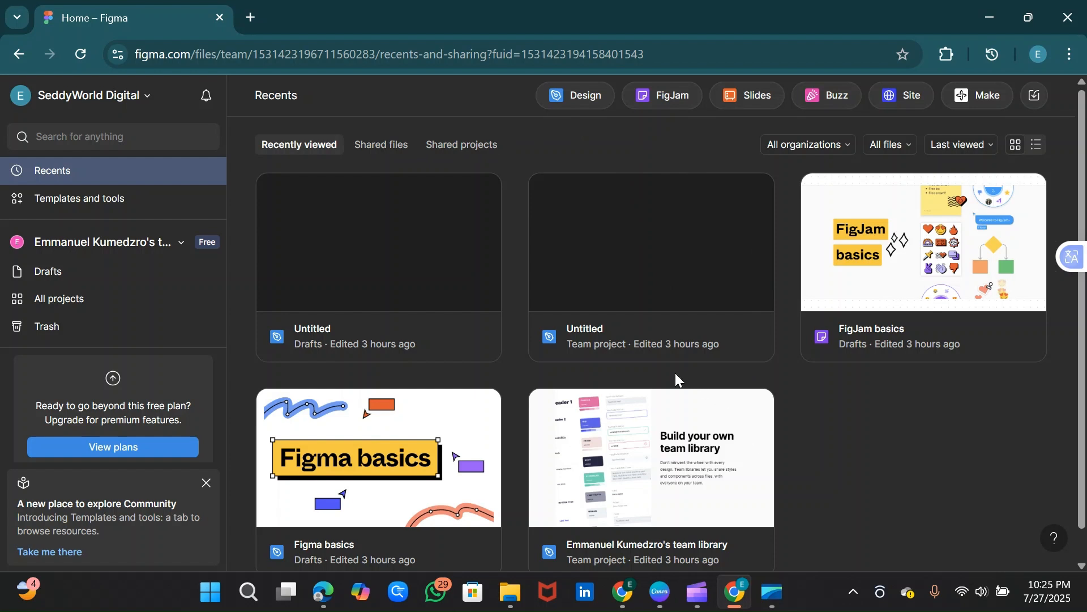
Step: Create a new design file, show its pages and layers, and dismiss the introductory tip
{"action": "left_click", "coordinate": [561, 101]}
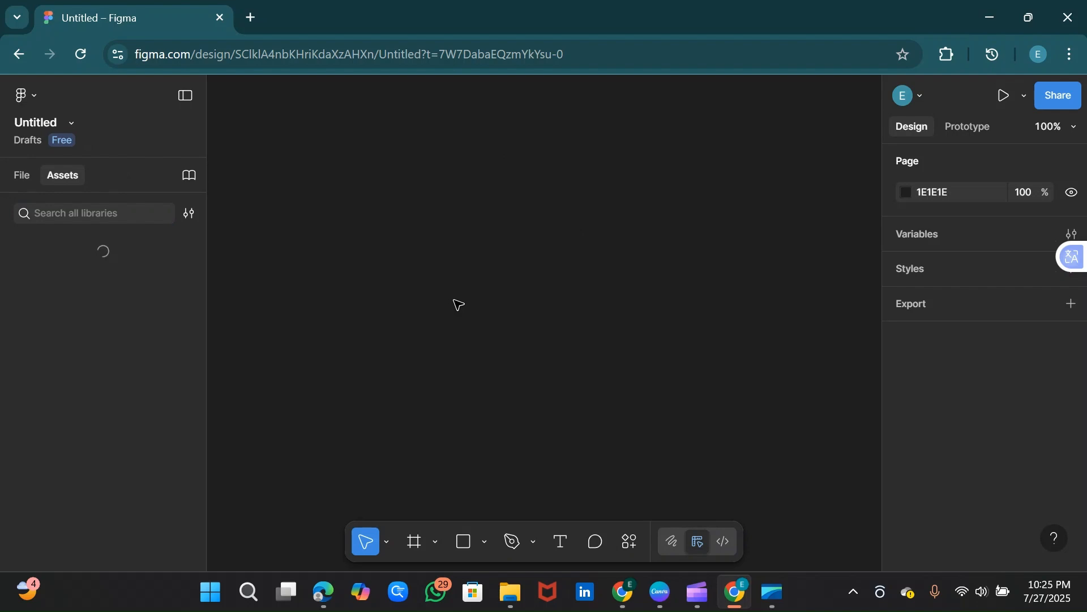
{"action": "left_click", "coordinate": [24, 177]}
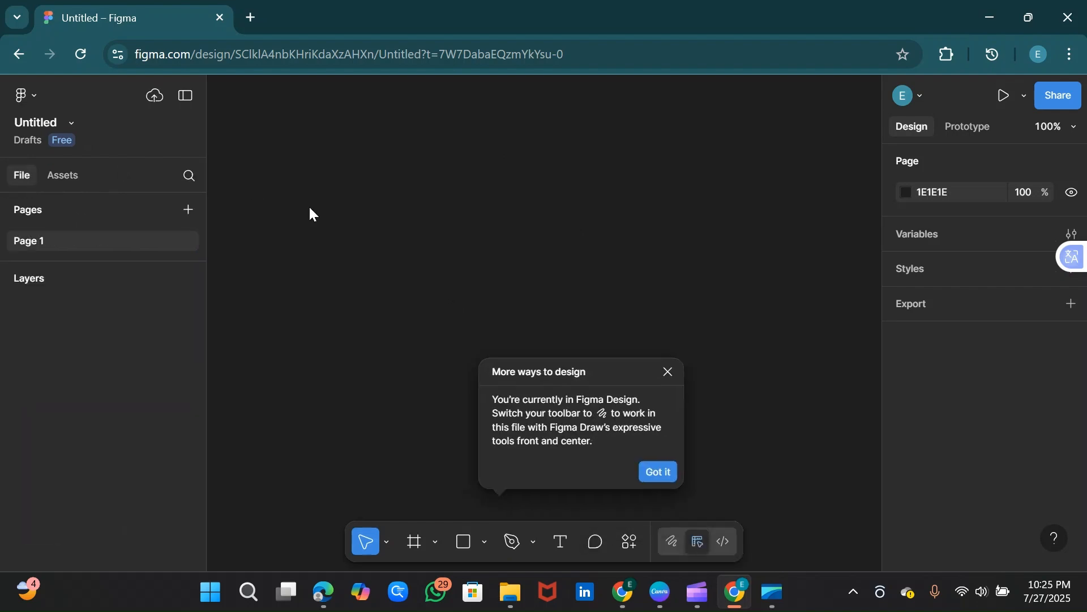
{"action": "left_click", "coordinate": [841, 401]}
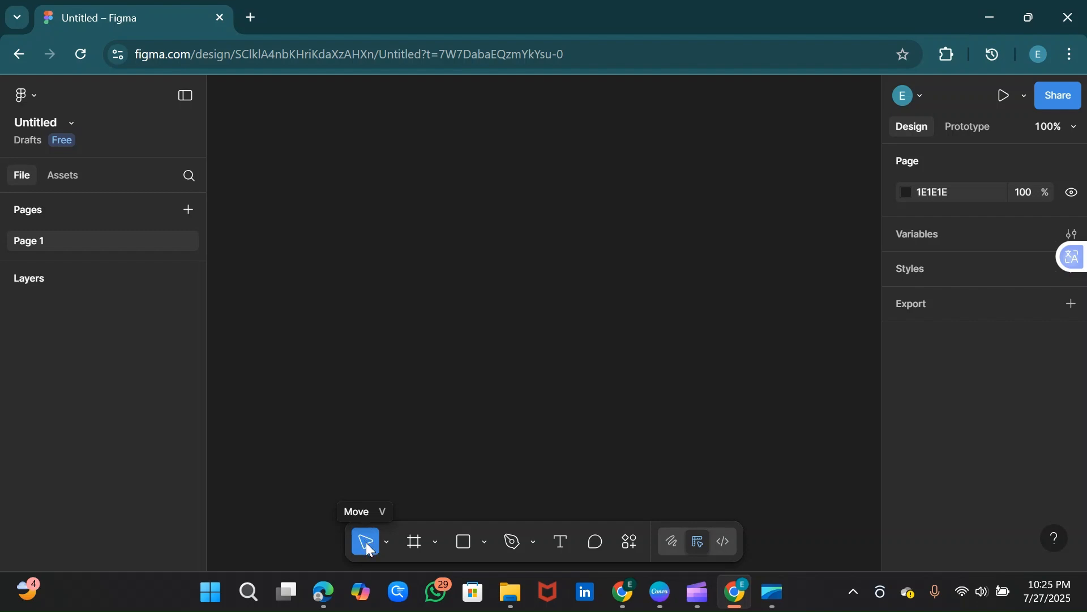
Step: Examine the variants of the move, shape and pen tools and the available quick actions
{"action": "left_click", "coordinate": [387, 544]}
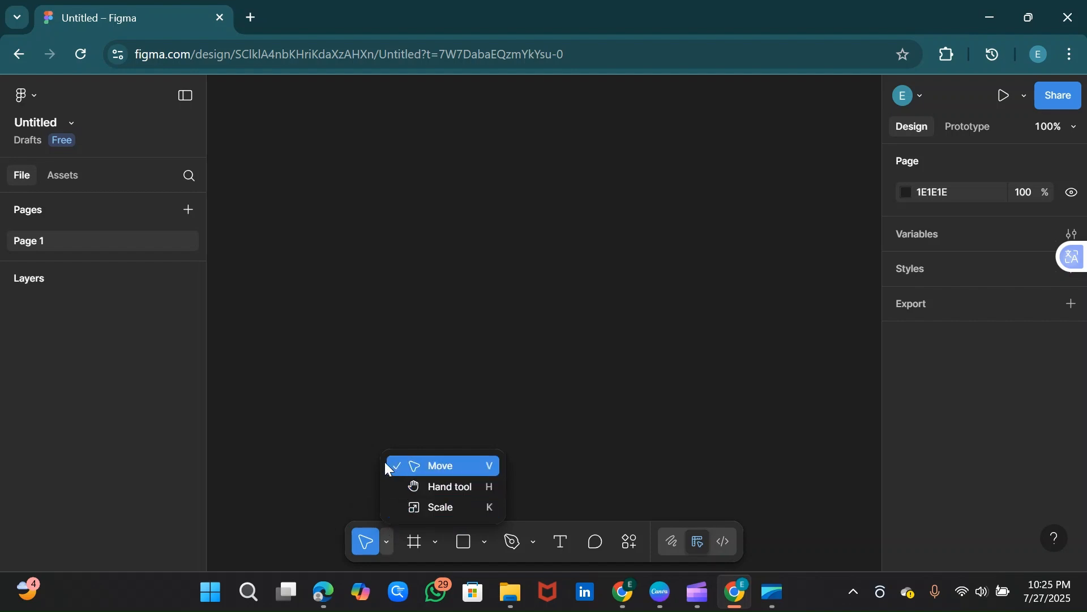
{"action": "left_click", "coordinate": [356, 472]}
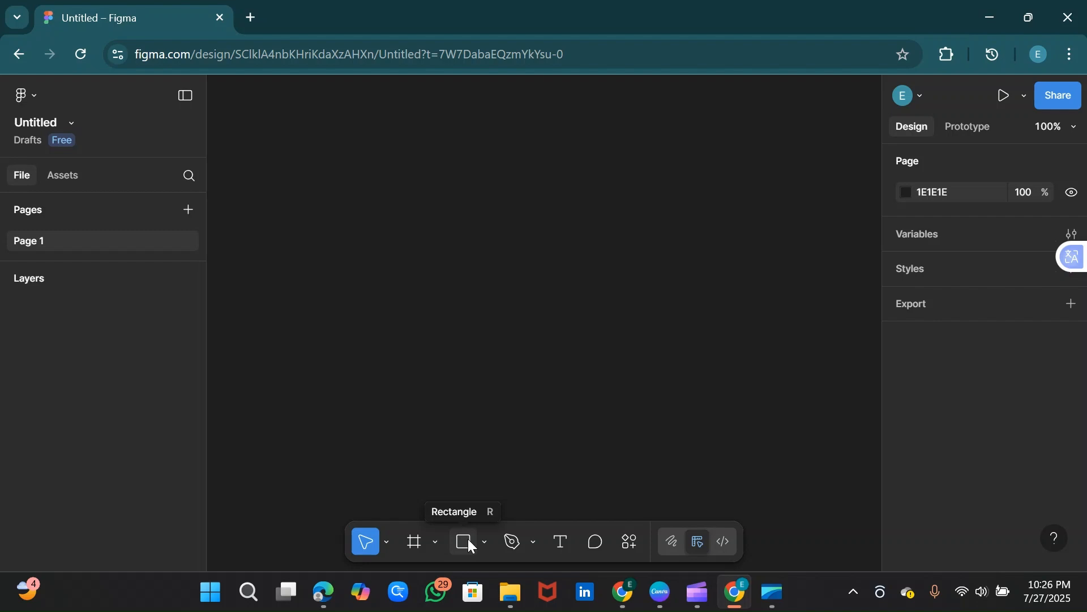
{"action": "left_click", "coordinate": [482, 542]}
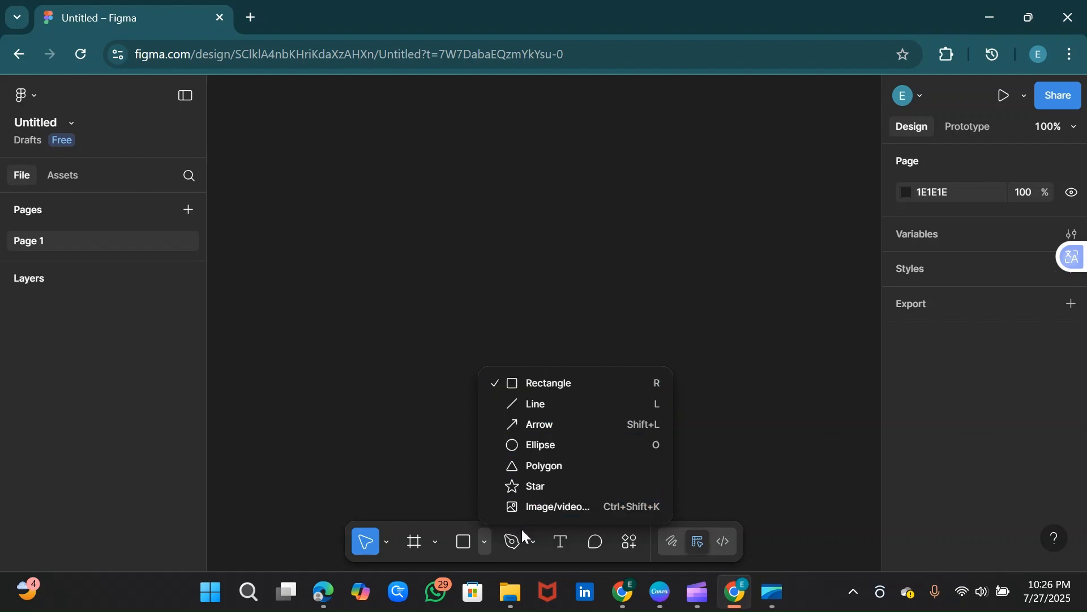
{"action": "left_click", "coordinate": [532, 539]}
{"action": "left_click", "coordinate": [534, 542]}
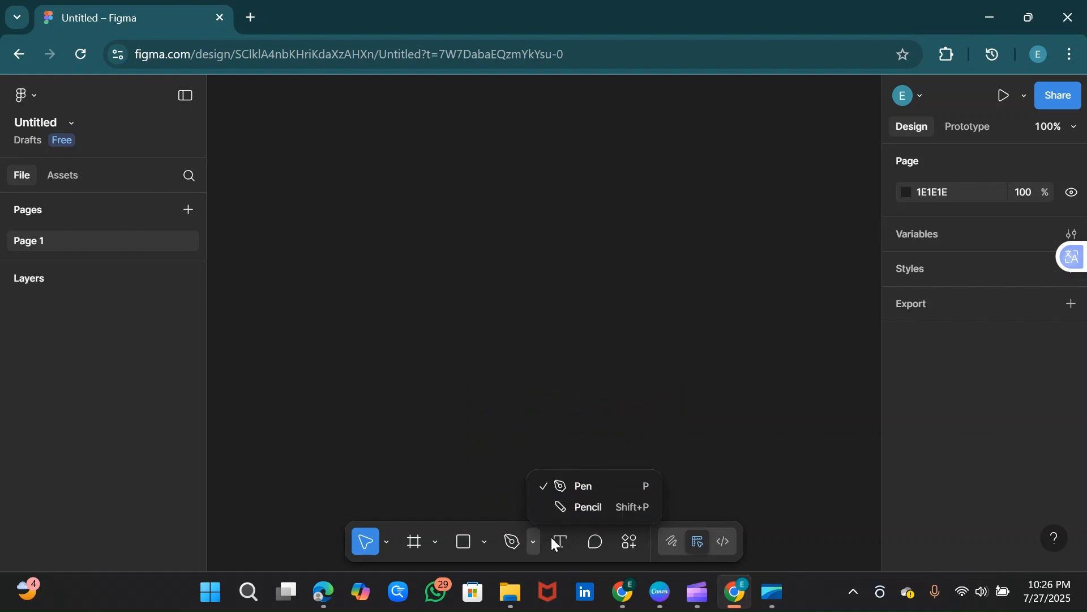
{"action": "left_click", "coordinate": [532, 539]}
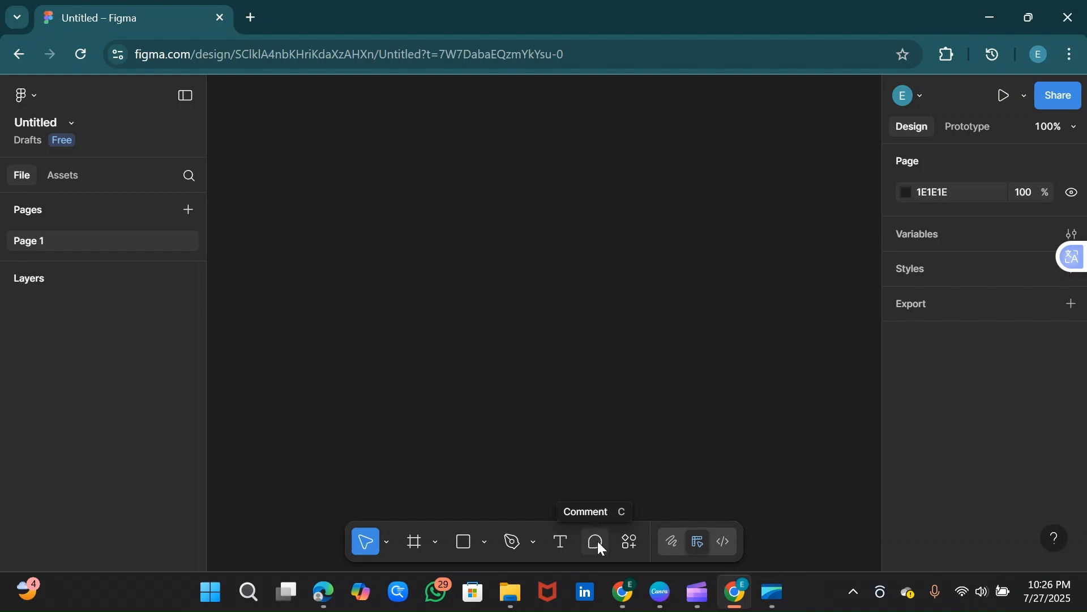
{"action": "left_click", "coordinate": [631, 543]}
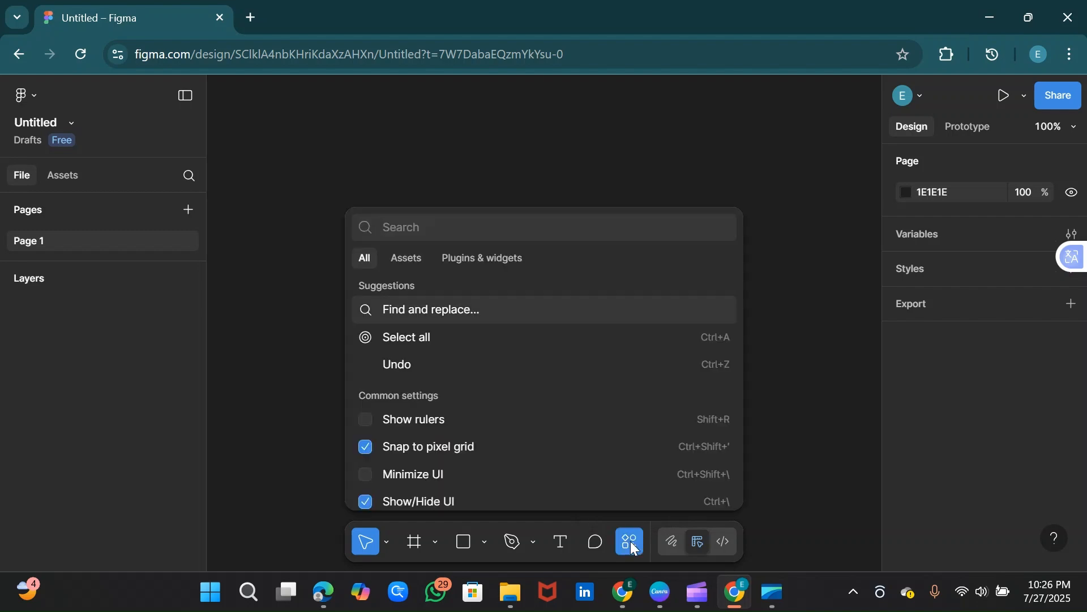
{"action": "left_click", "coordinate": [631, 542]}
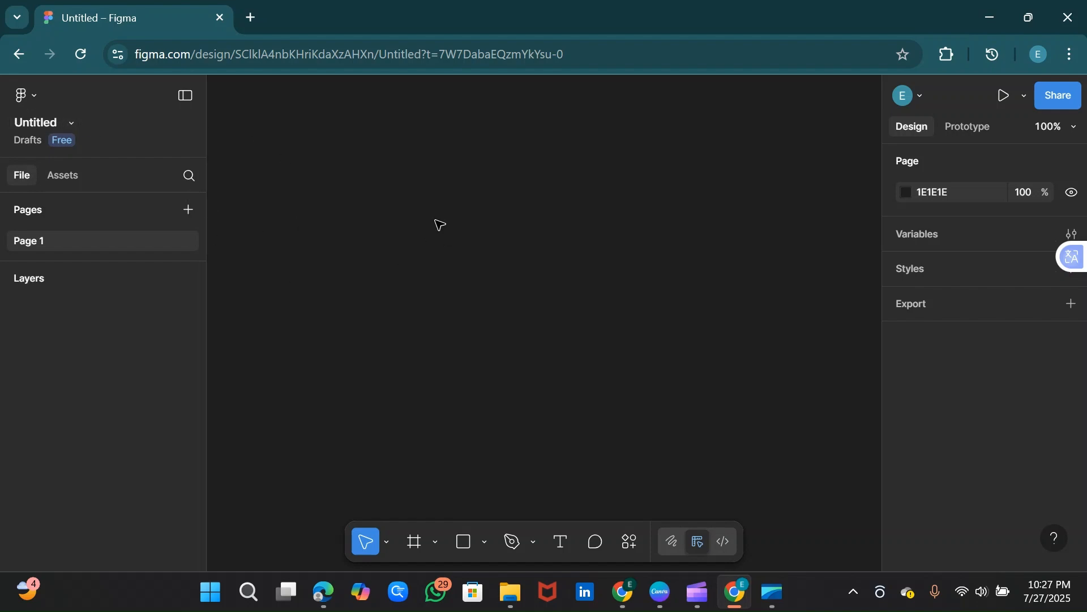
Step: Check the editable file name and the available asset libraries, returning to the pages and layers view
{"action": "double_click", "coordinate": [48, 124]}
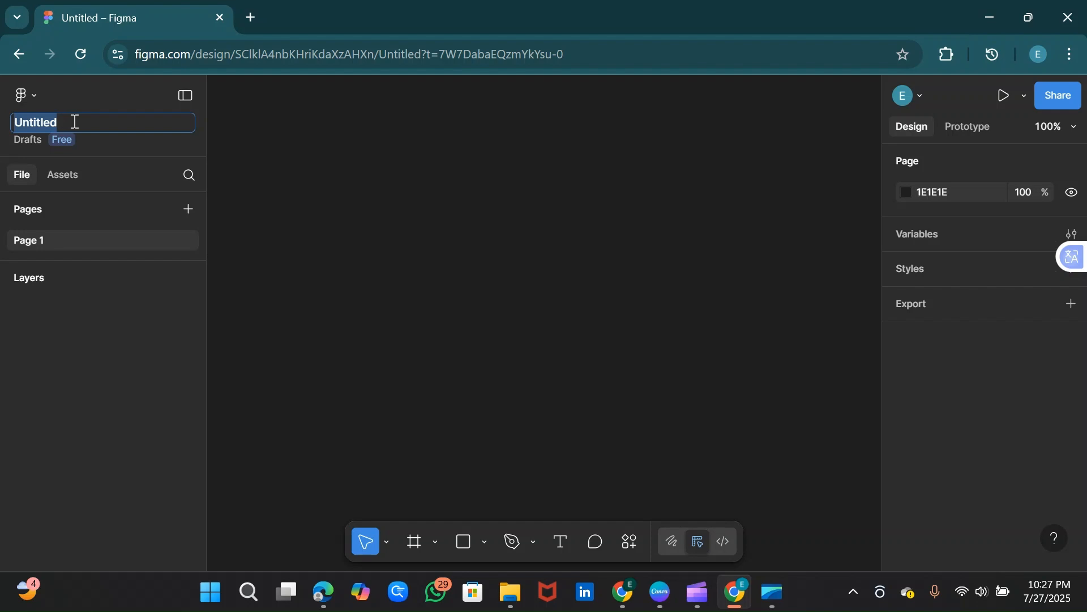
{"action": "left_click", "coordinate": [301, 226]}
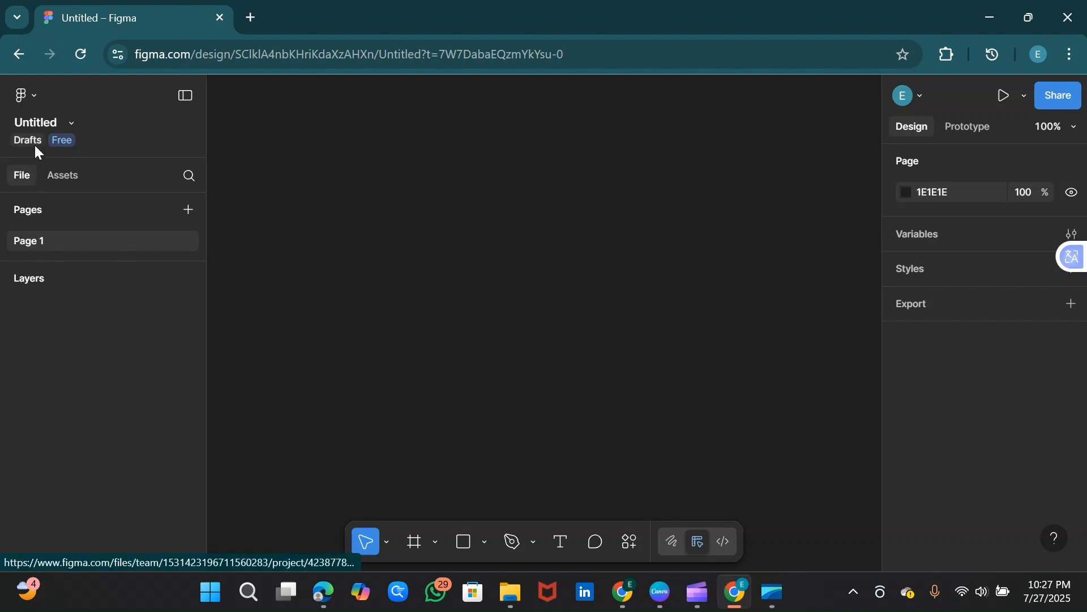
{"action": "left_click", "coordinate": [66, 176]}
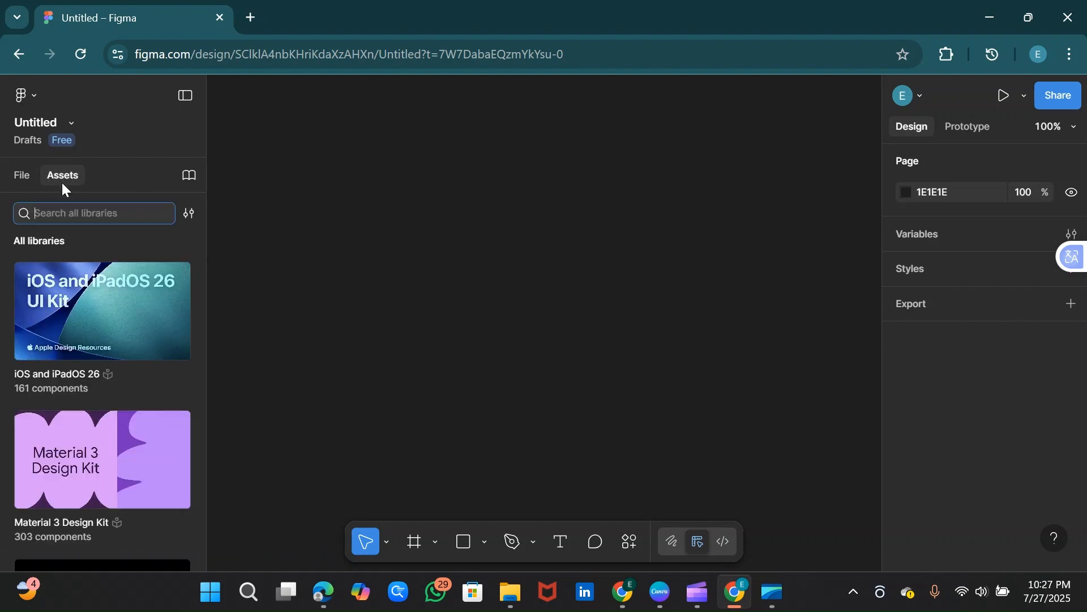
{"action": "left_click", "coordinate": [20, 175]}
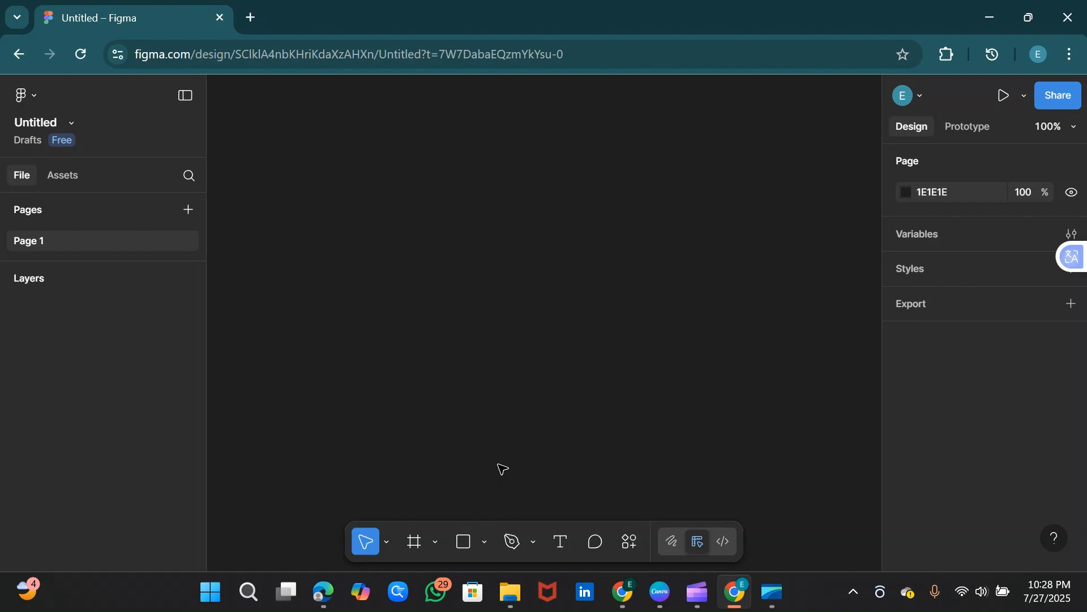
Step: Add an iPhone 14 & 15 Pro Max frame to the canvas
{"action": "left_click", "coordinate": [416, 549]}
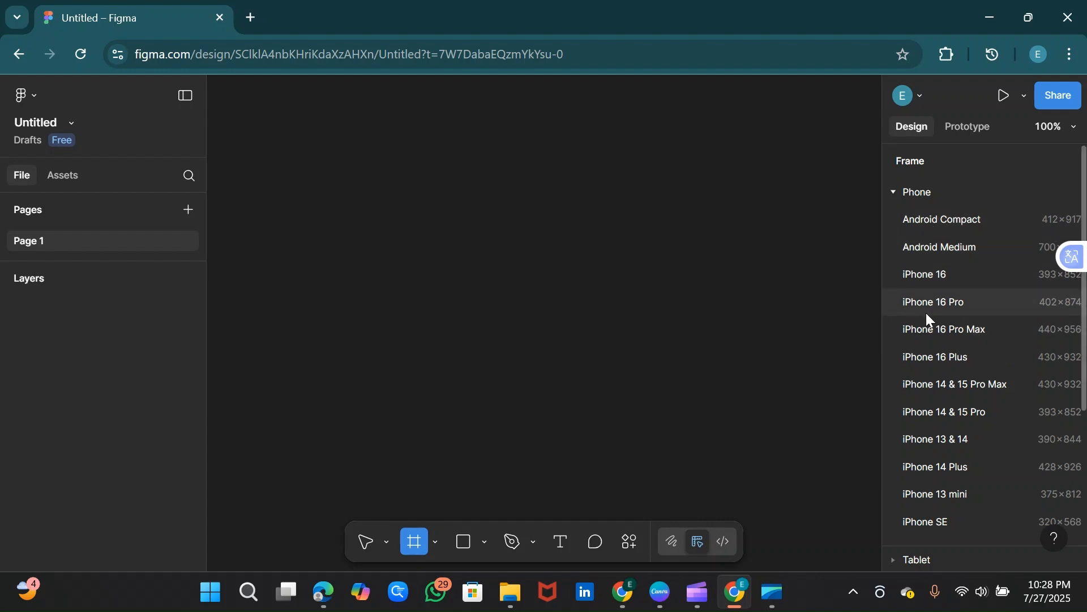
{"action": "left_click", "coordinate": [936, 382]}
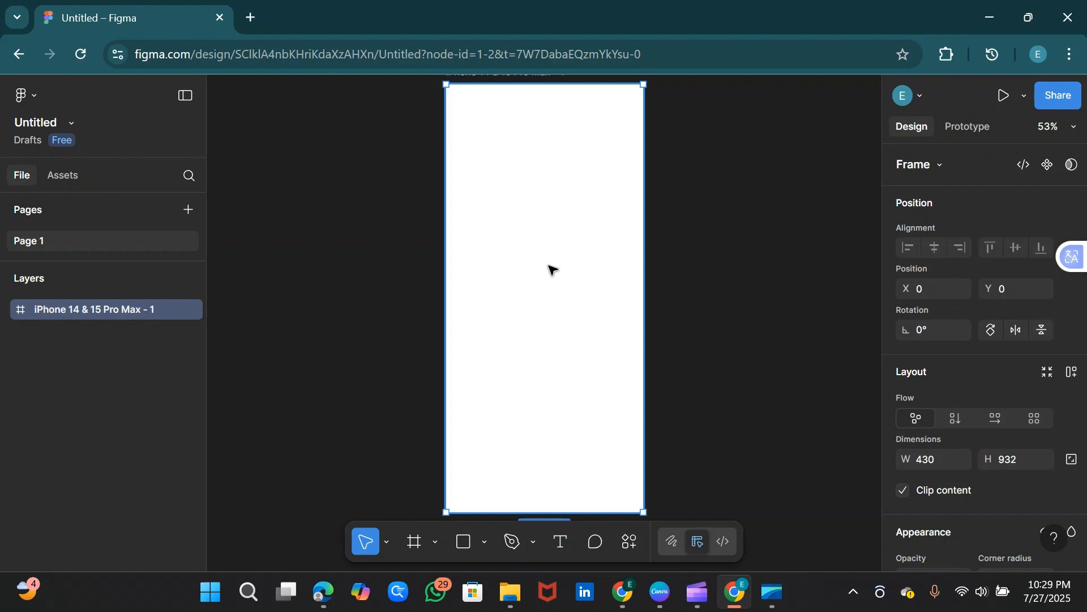
Step: Draw a rectangle about 314 × 129 in the frame's upper part and centre it horizontally at about X 58, Y 222
{"action": "left_click", "coordinate": [464, 544]}
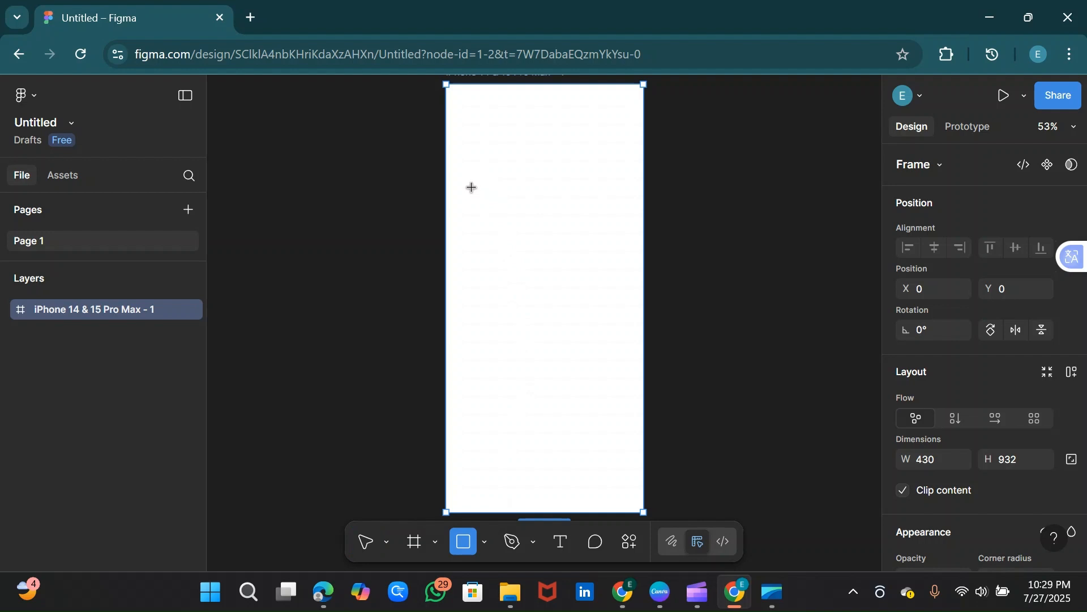
{"action": "left_click_drag", "start_coordinate": [474, 188], "coordinate": [619, 247]}
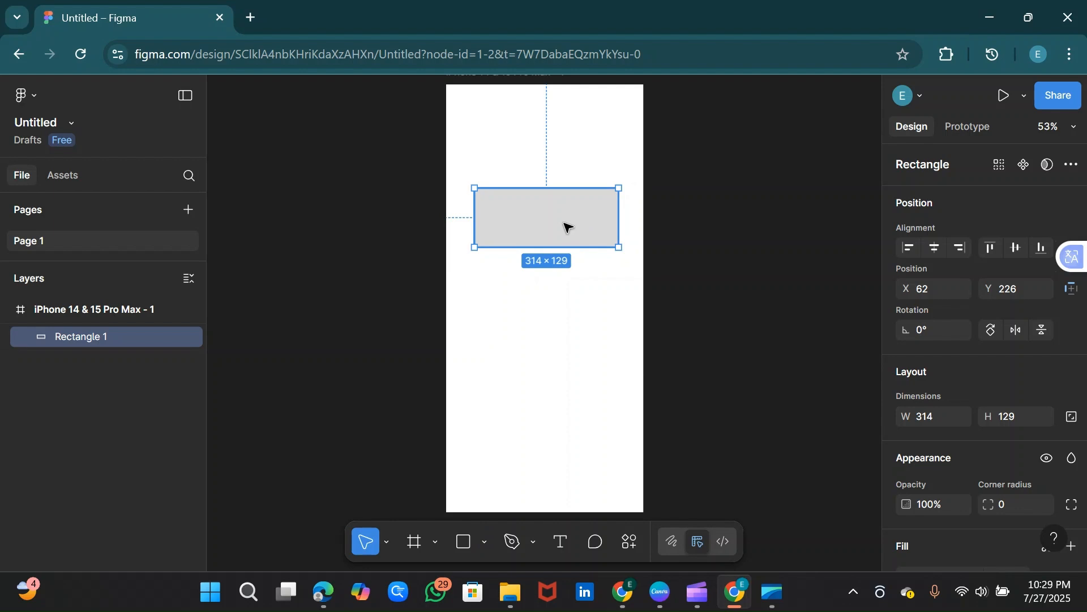
{"action": "left_click_drag", "start_coordinate": [553, 226], "coordinate": [559, 222]}
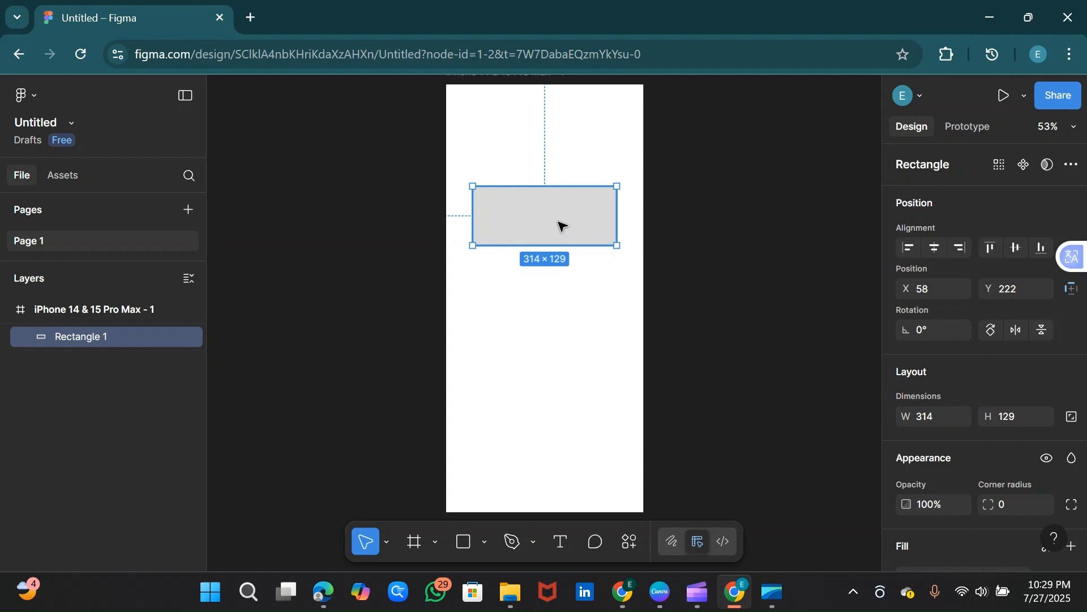
{"action": "left_click", "coordinate": [559, 299]}
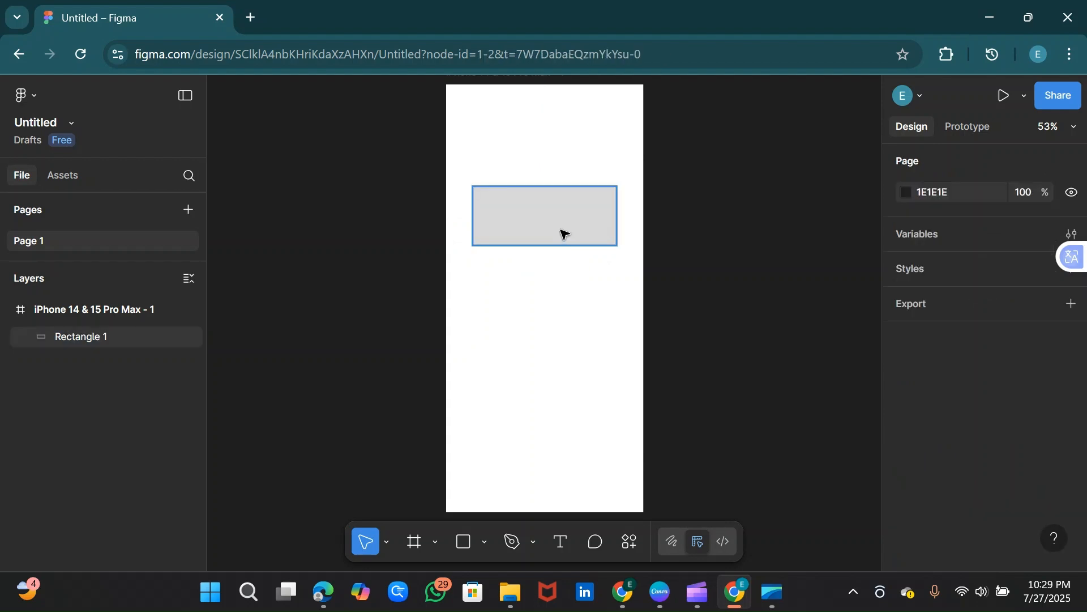
Step: Change the rectangle's fill to the green 4DB482 after trying red and blue shades
{"action": "left_click", "coordinate": [564, 233]}
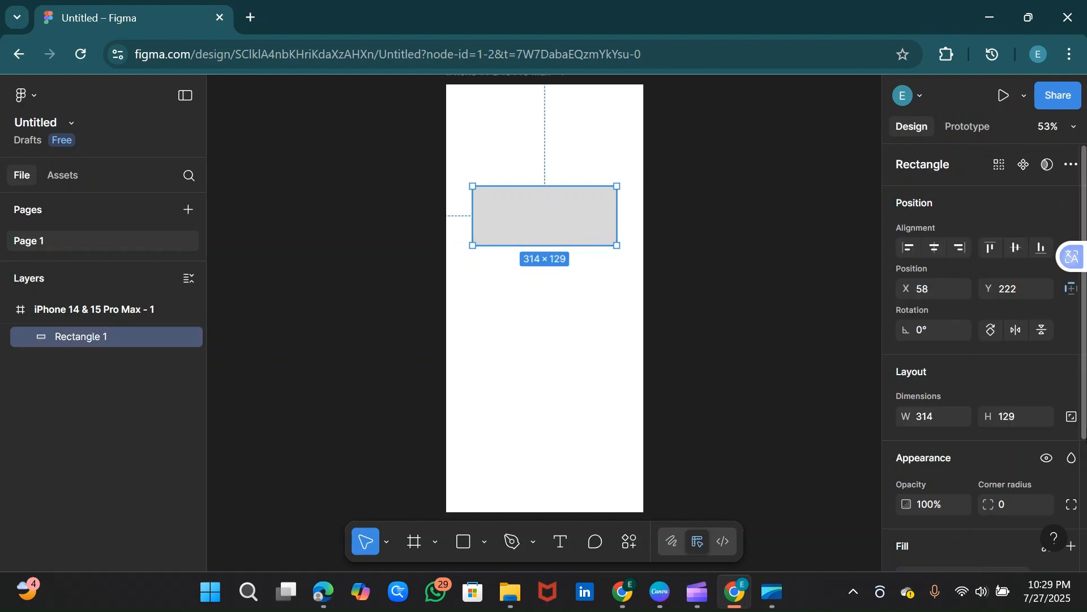
{"action": "left_click_drag", "start_coordinate": [1085, 430], "coordinate": [1085, 505]}
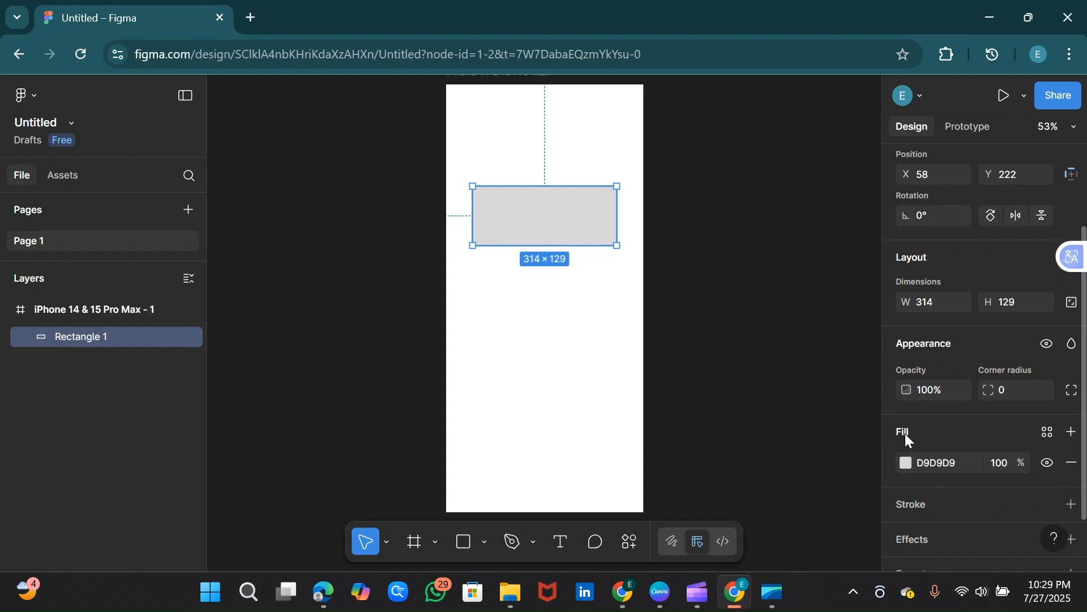
{"action": "left_click", "coordinate": [906, 462]}
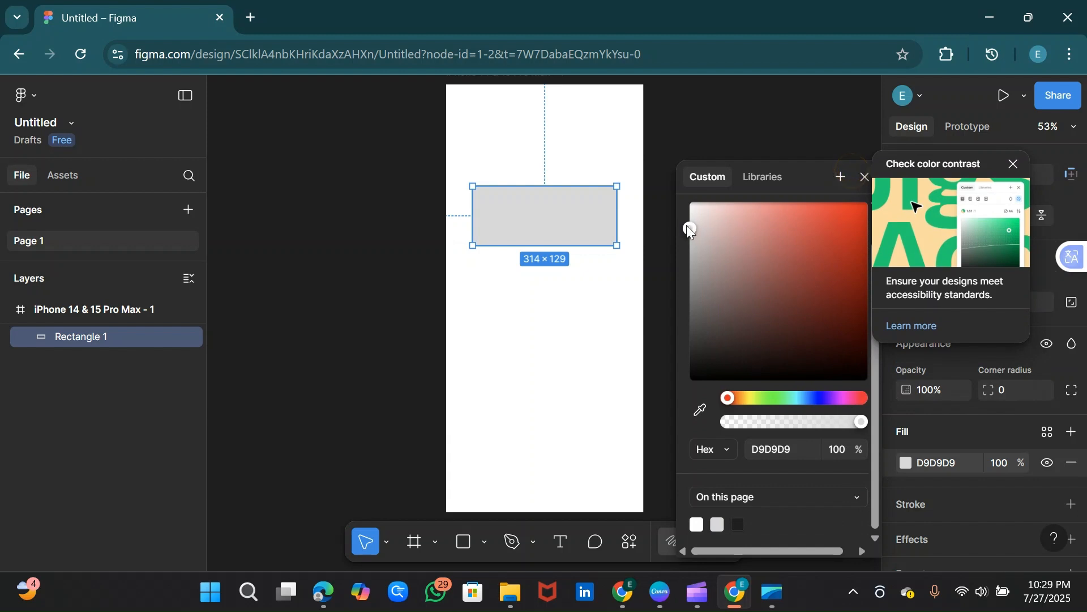
{"action": "left_click_drag", "start_coordinate": [688, 228], "coordinate": [781, 236]}
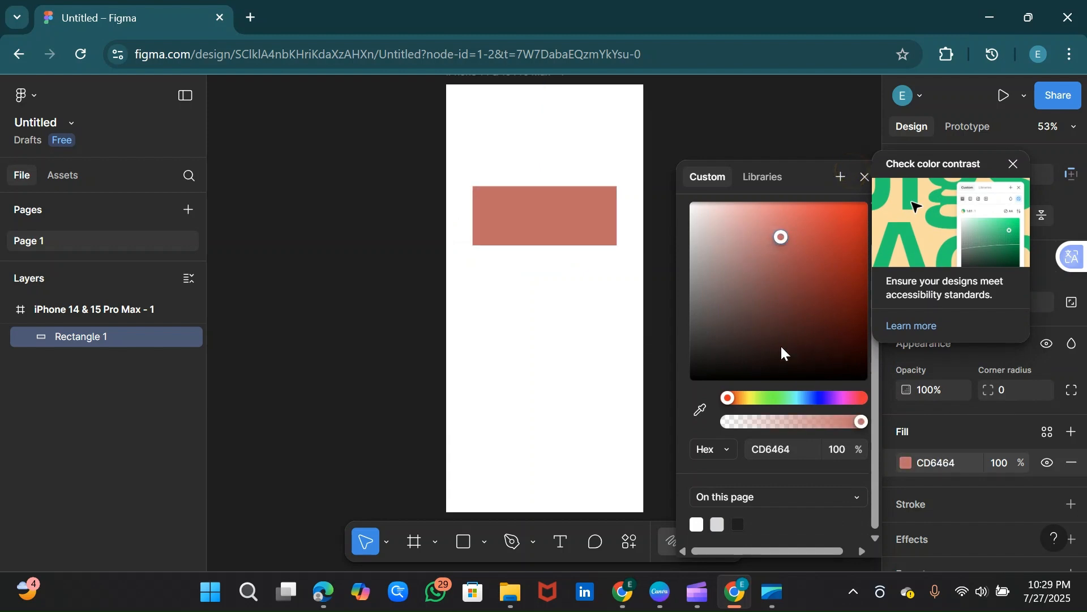
{"action": "left_click", "coordinate": [809, 398]}
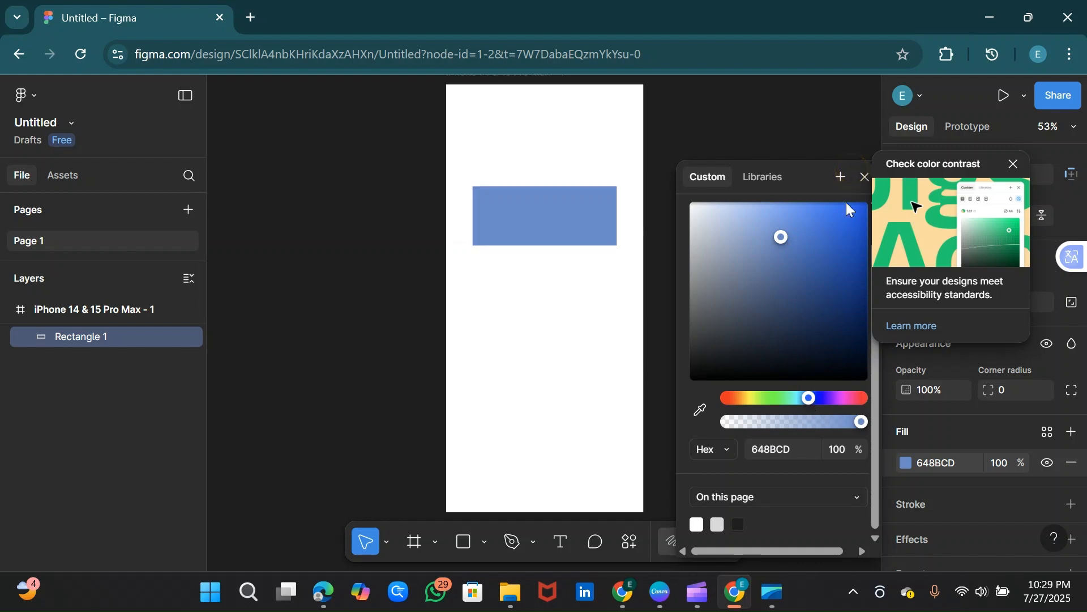
{"action": "left_click", "coordinate": [1011, 165]}
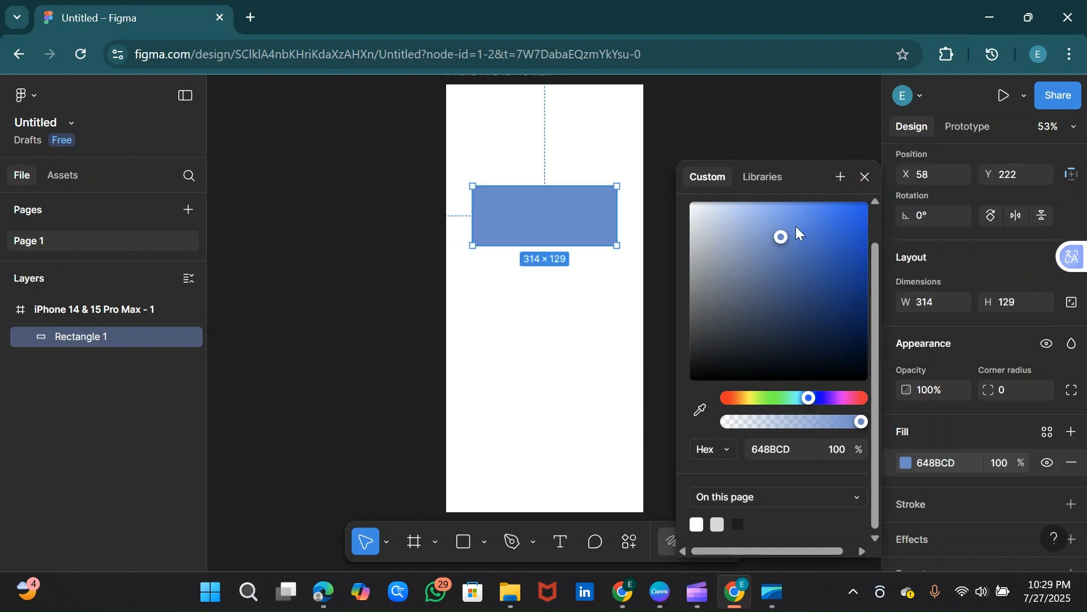
{"action": "left_click_drag", "start_coordinate": [783, 236], "coordinate": [783, 228]}
{"action": "left_click_drag", "start_coordinate": [837, 250], "coordinate": [799, 296]}
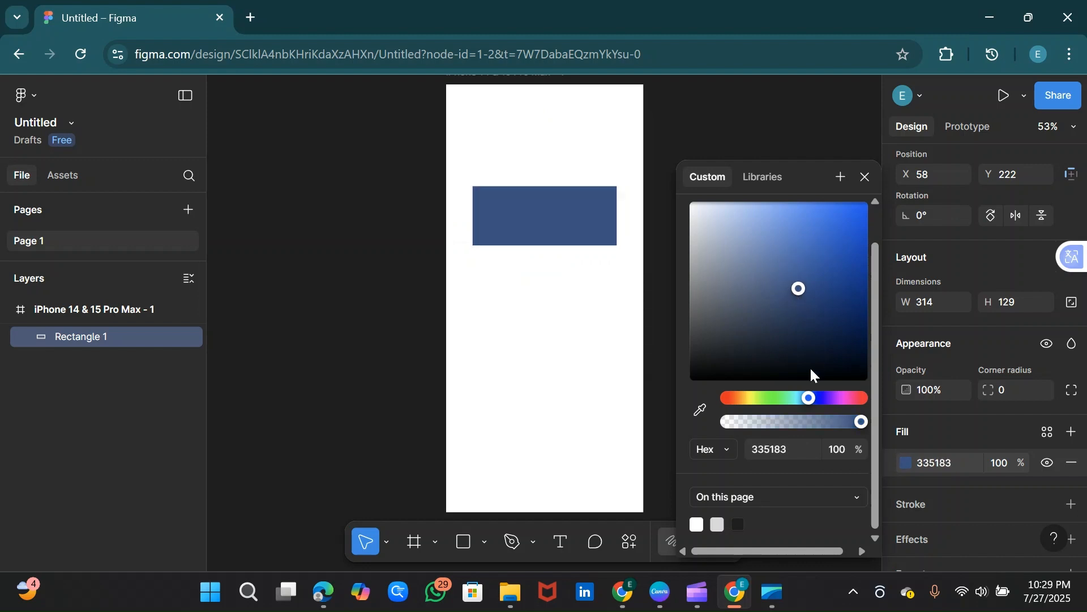
{"action": "left_click", "coordinate": [784, 398]}
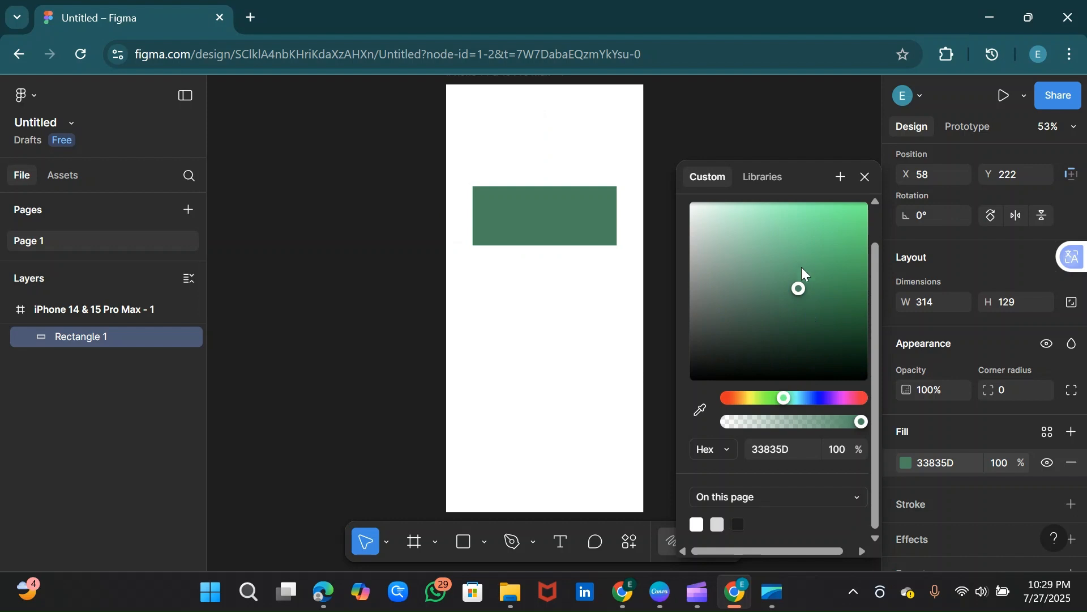
{"action": "left_click_drag", "start_coordinate": [795, 284], "coordinate": [793, 260]}
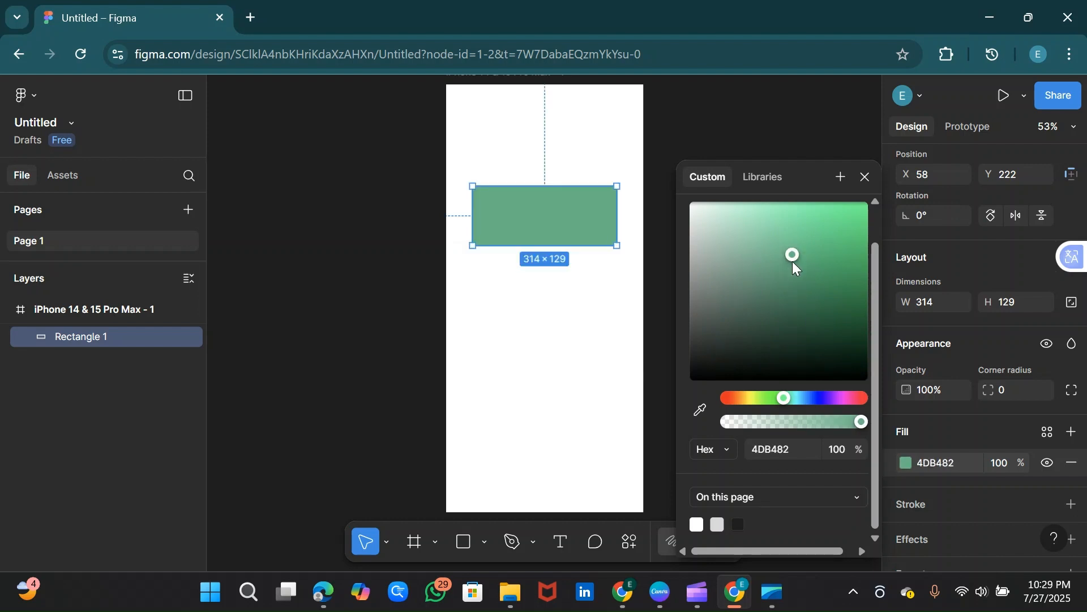
{"action": "left_click", "coordinate": [864, 178]}
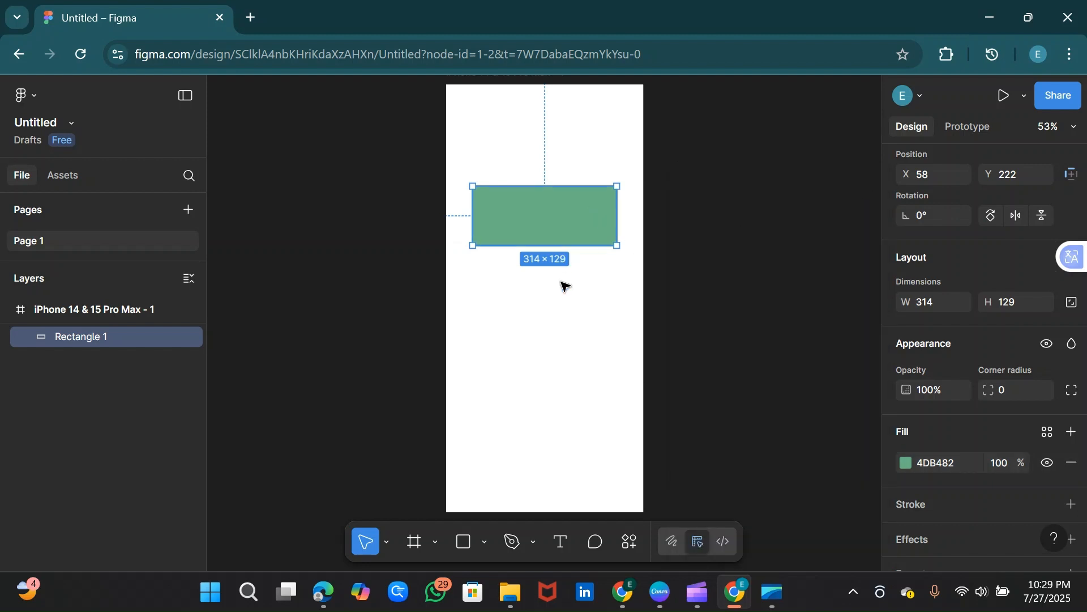
{"action": "key", "text": "Escape"}
Step: Set the green rectangle's corner radius to 16
{"action": "left_click", "coordinate": [569, 233]}
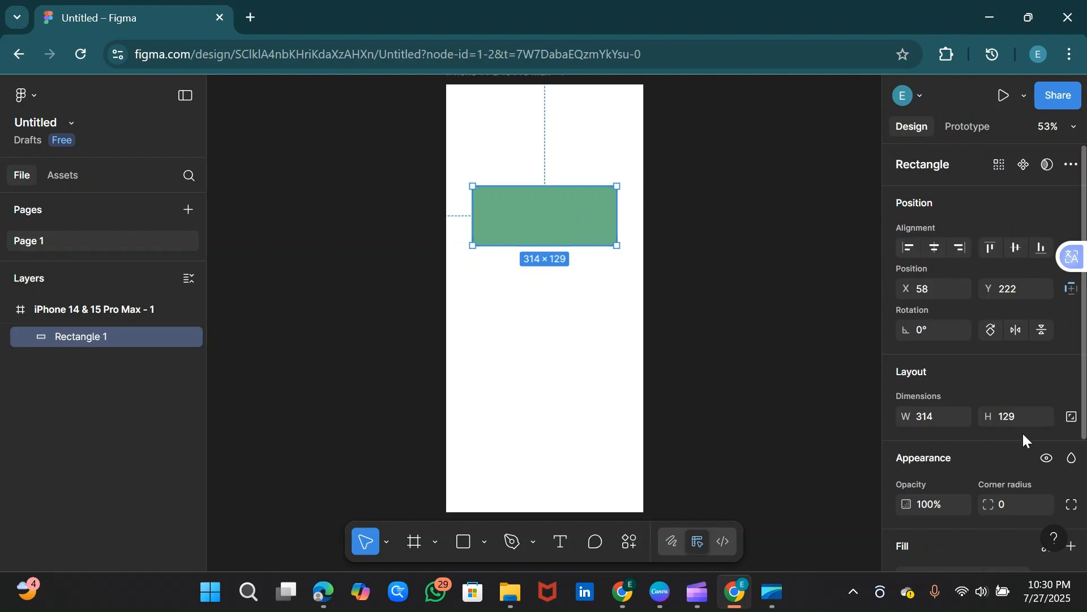
{"action": "left_click", "coordinate": [1007, 504]}
{"action": "key", "text": "Return"}
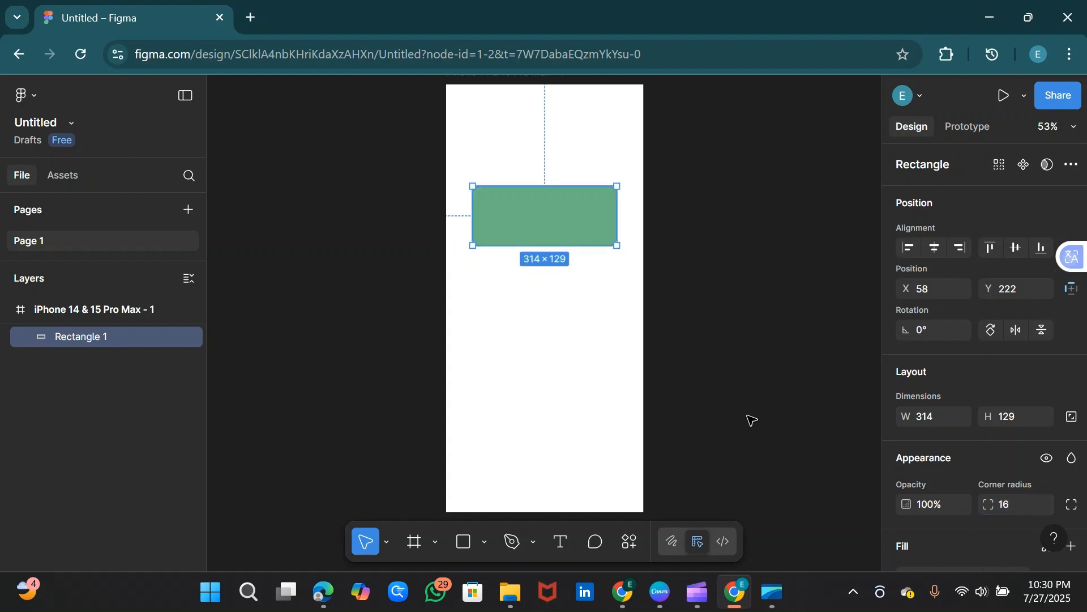
Step: Add a text box about 170 × 29 below the green rectangle, reading "Hello Figma"
{"action": "left_click", "coordinate": [639, 379]}
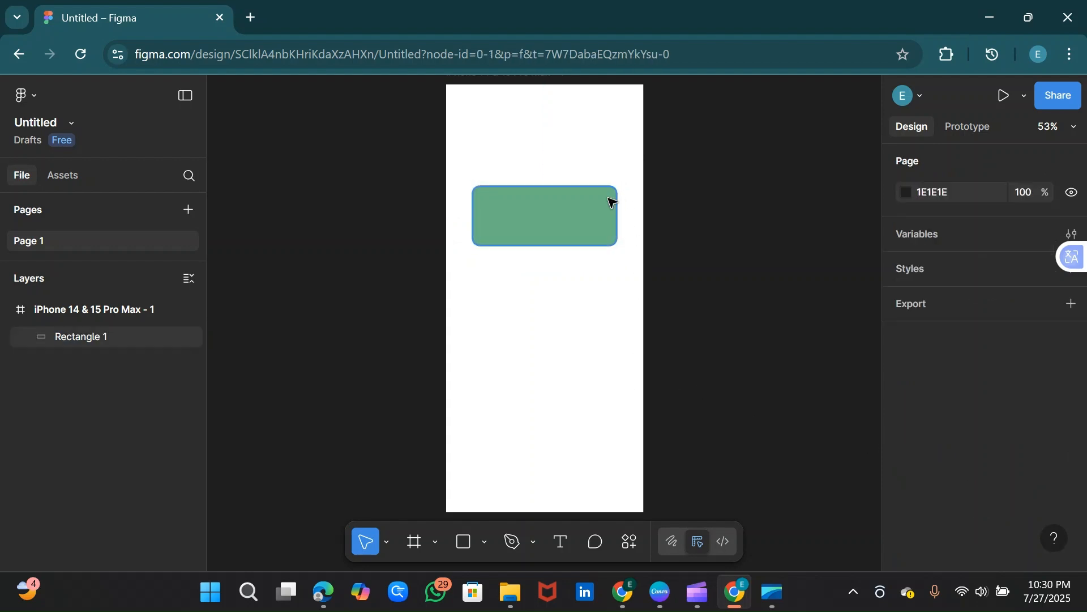
{"action": "left_click", "coordinate": [602, 216]}
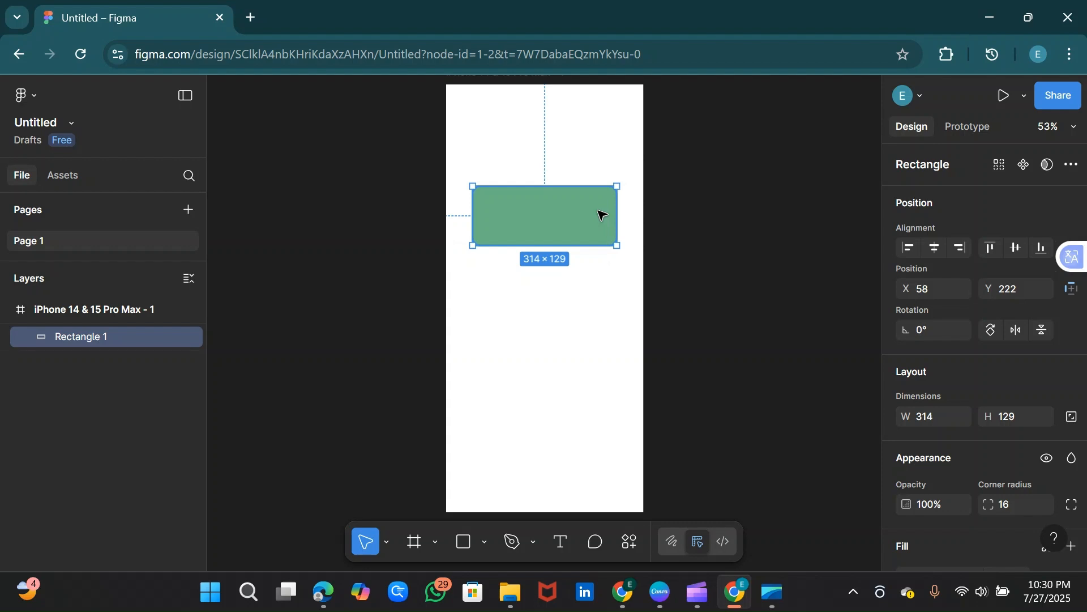
{"action": "left_click", "coordinate": [562, 542]}
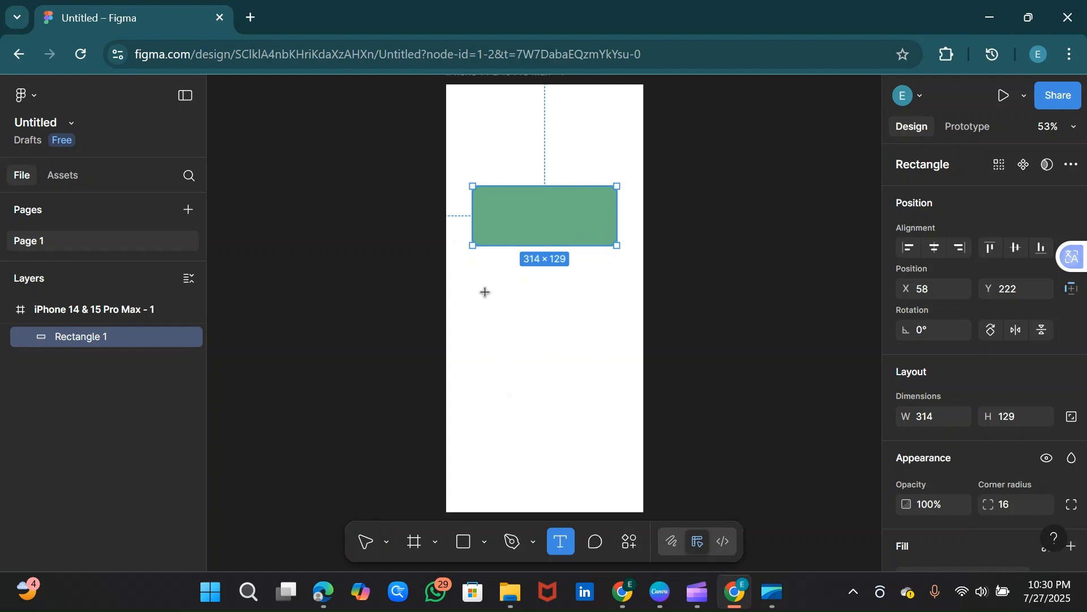
{"action": "left_click_drag", "start_coordinate": [485, 296], "coordinate": [562, 311]}
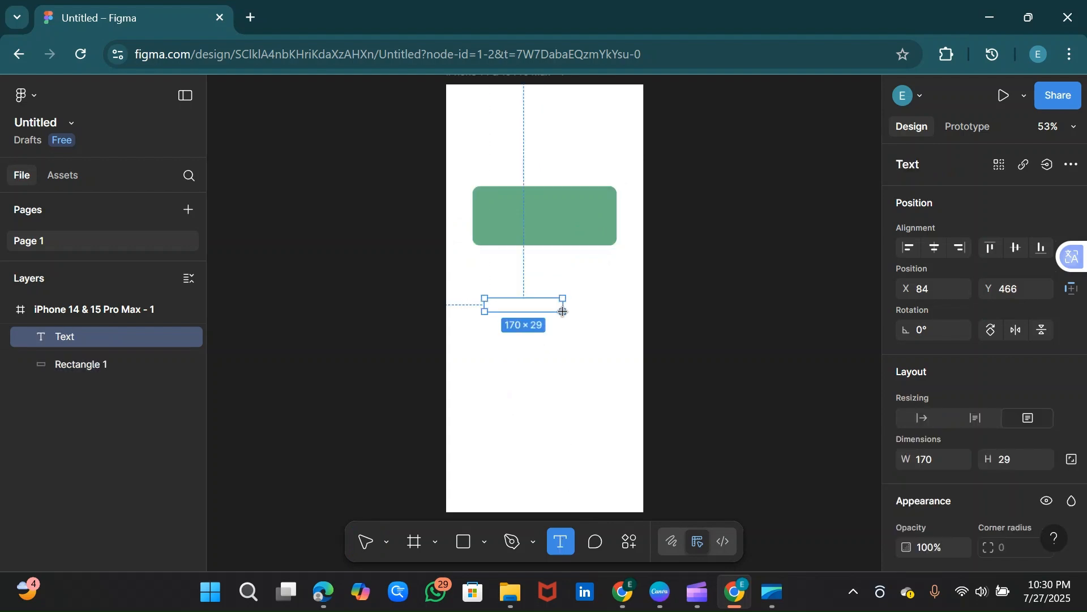
{"action": "key", "text": "Escape"}
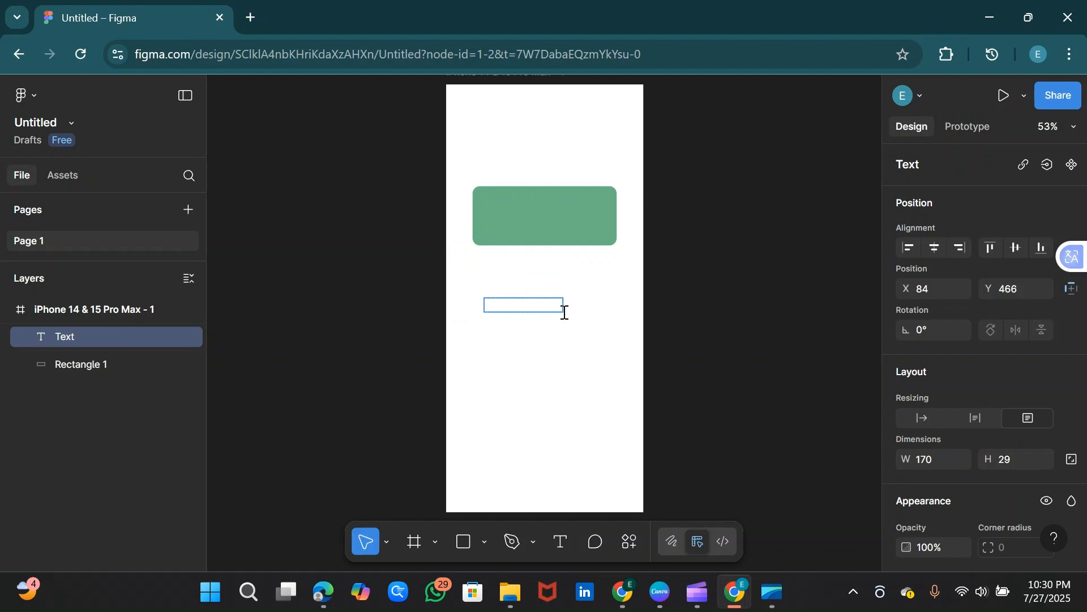
{"action": "type", "text": "Hello Figma"}
{"action": "key", "text": "Escape"}
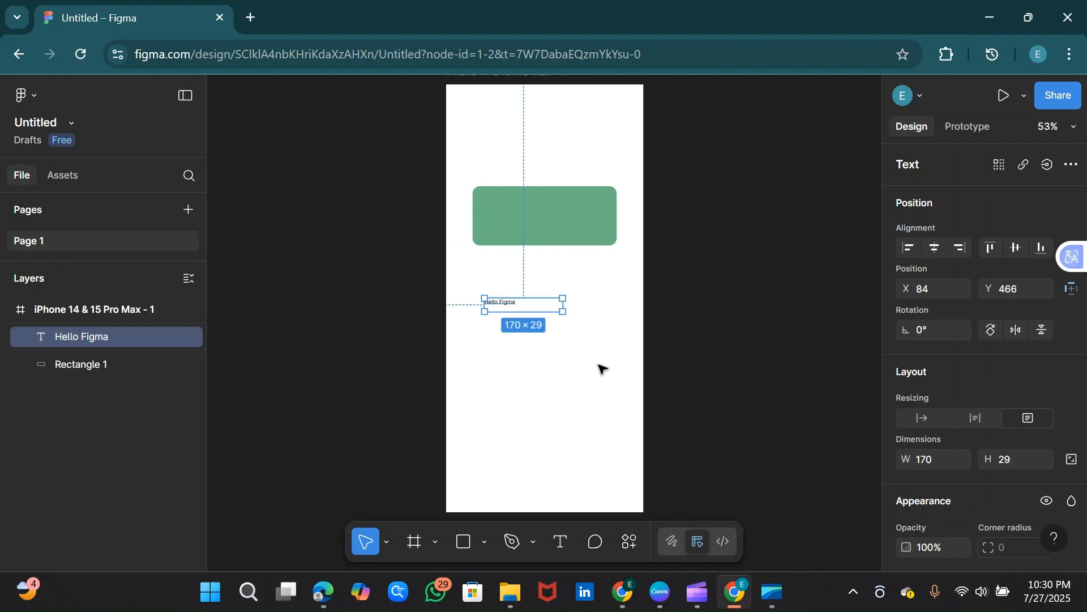
Step: Set the Hello Figma text's font size to 32 and resize its box to about 183 × 38
{"action": "left_click_drag", "start_coordinate": [562, 302], "coordinate": [508, 302]}
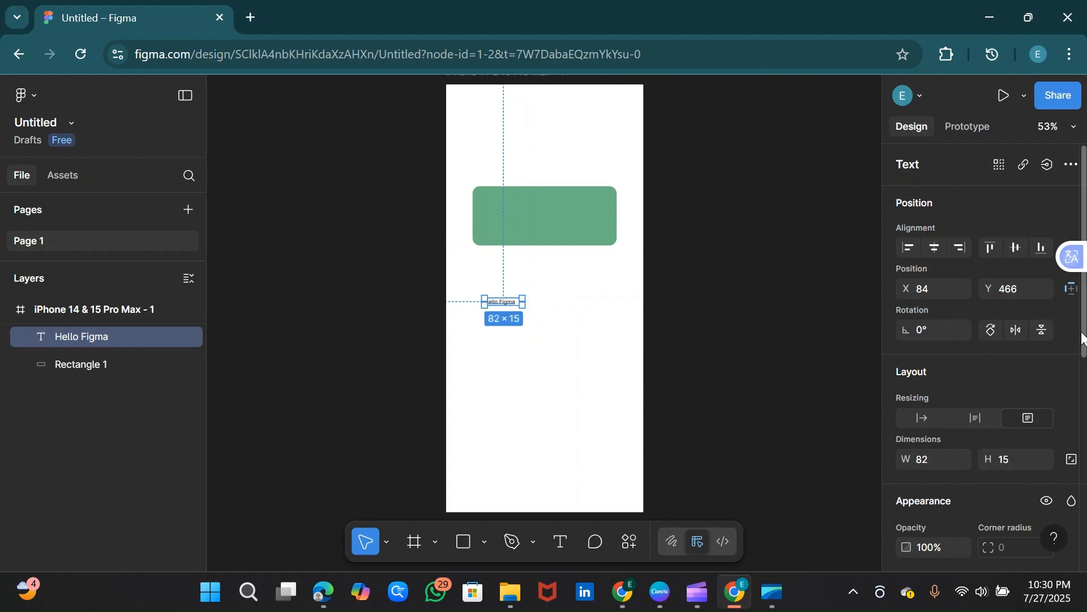
{"action": "left_click_drag", "start_coordinate": [1082, 342], "coordinate": [1082, 419]}
{"action": "left_click", "coordinate": [1044, 491]}
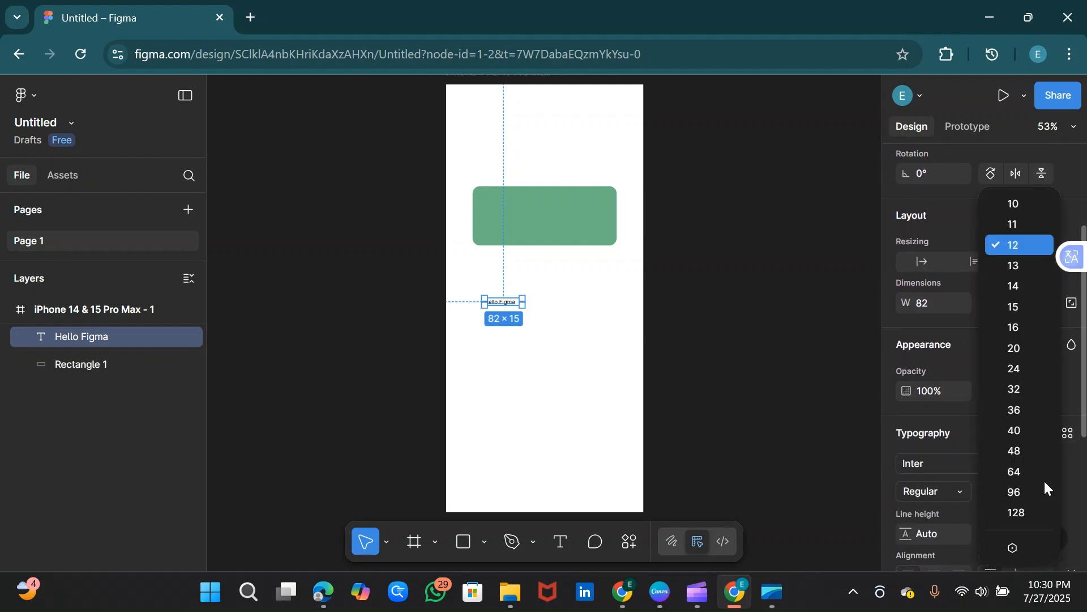
{"action": "left_click", "coordinate": [1014, 390]}
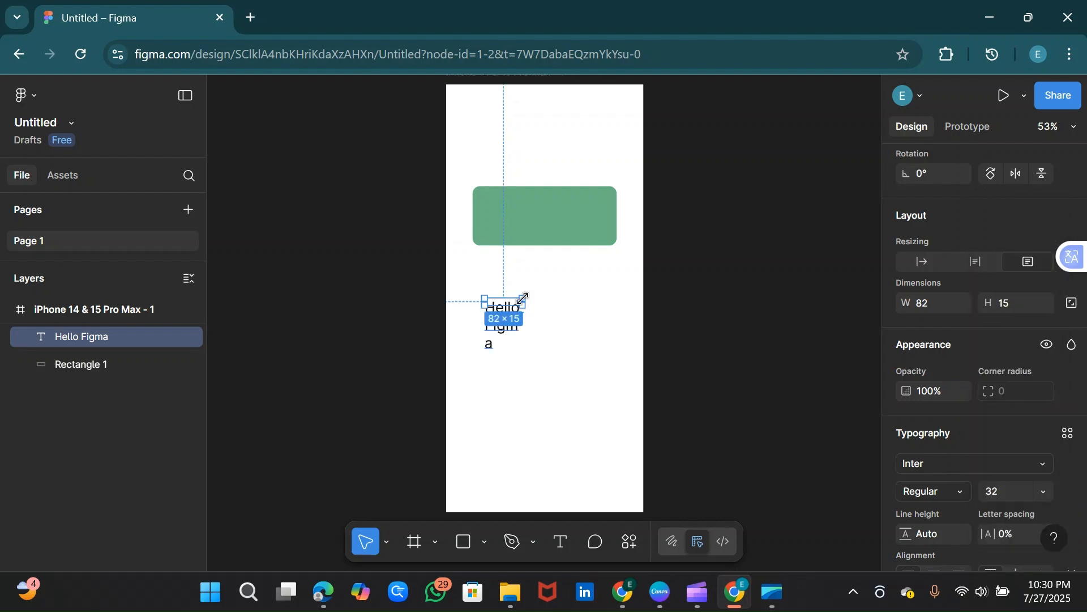
{"action": "left_click_drag", "start_coordinate": [521, 302], "coordinate": [590, 309]}
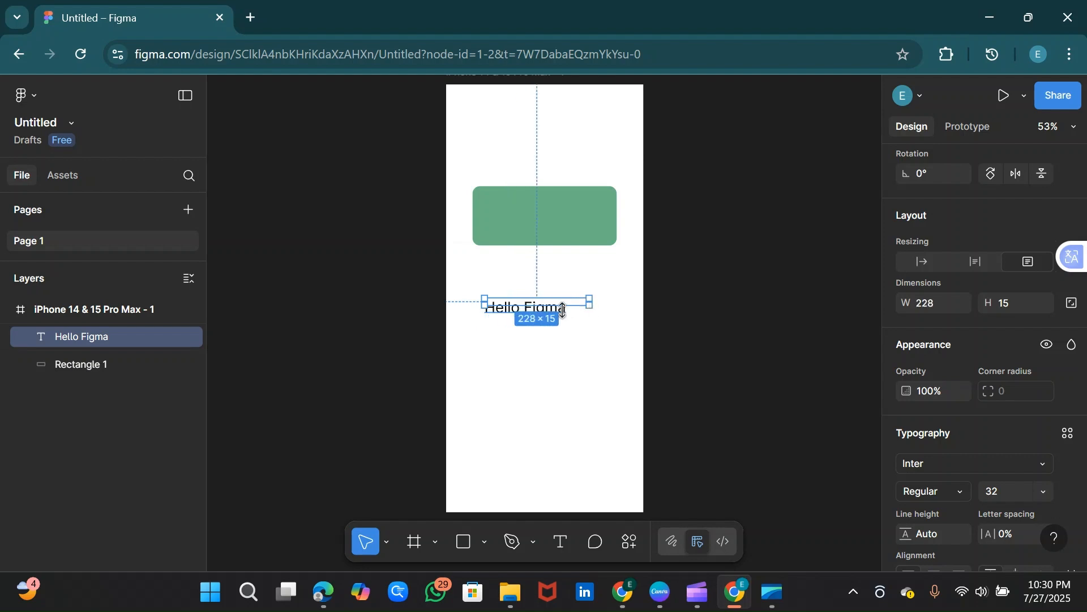
{"action": "left_click_drag", "start_coordinate": [563, 308], "coordinate": [570, 309]}
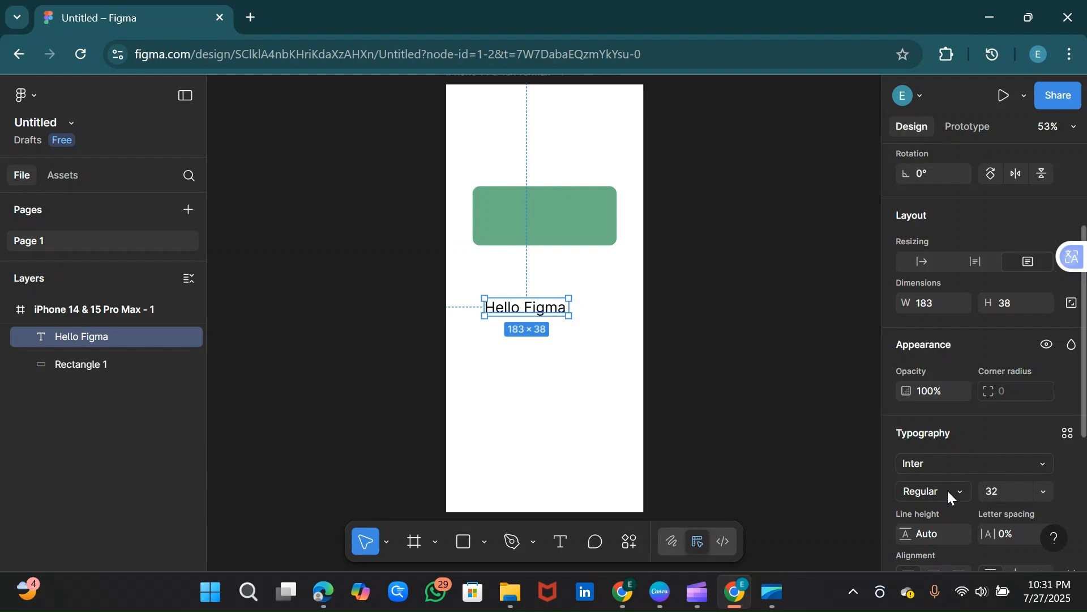
Step: Set the Hello Figma text's font weight to Bold
{"action": "left_click", "coordinate": [964, 491]}
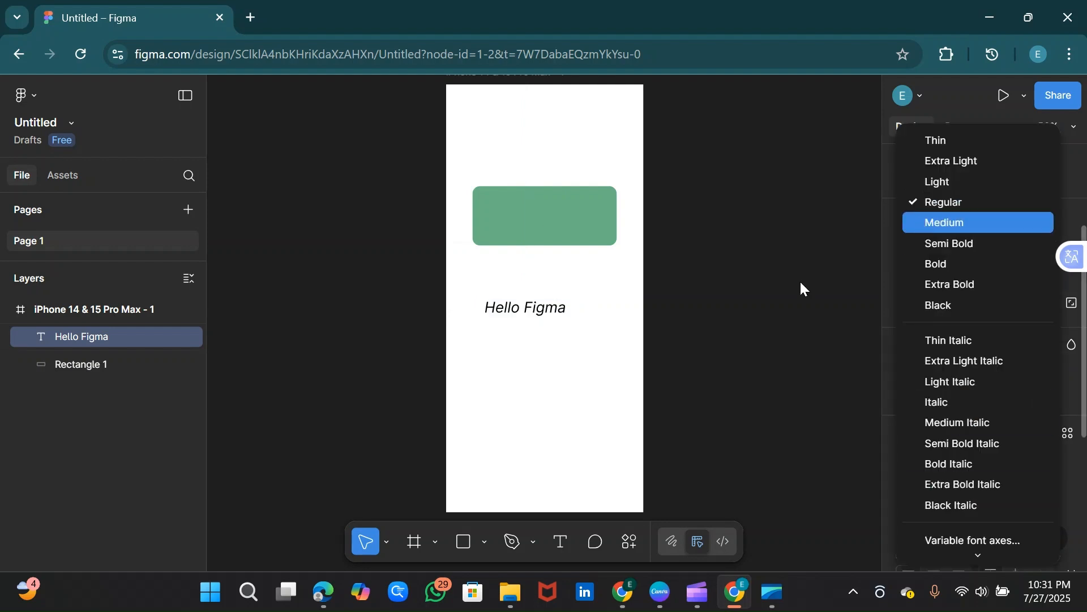
{"action": "left_click", "coordinate": [939, 263]}
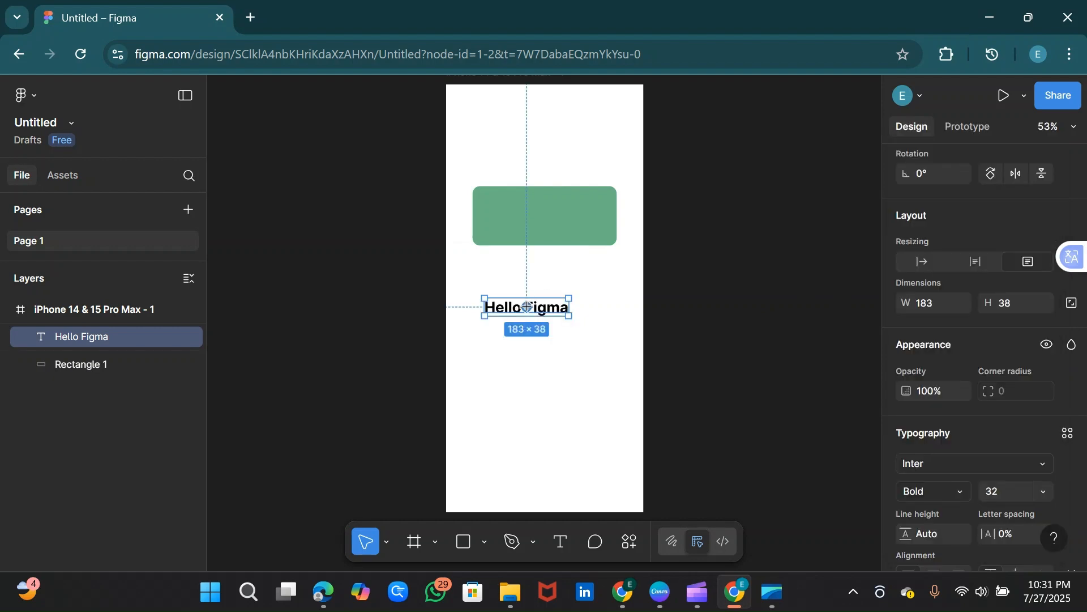
{"action": "left_click", "coordinate": [553, 342]}
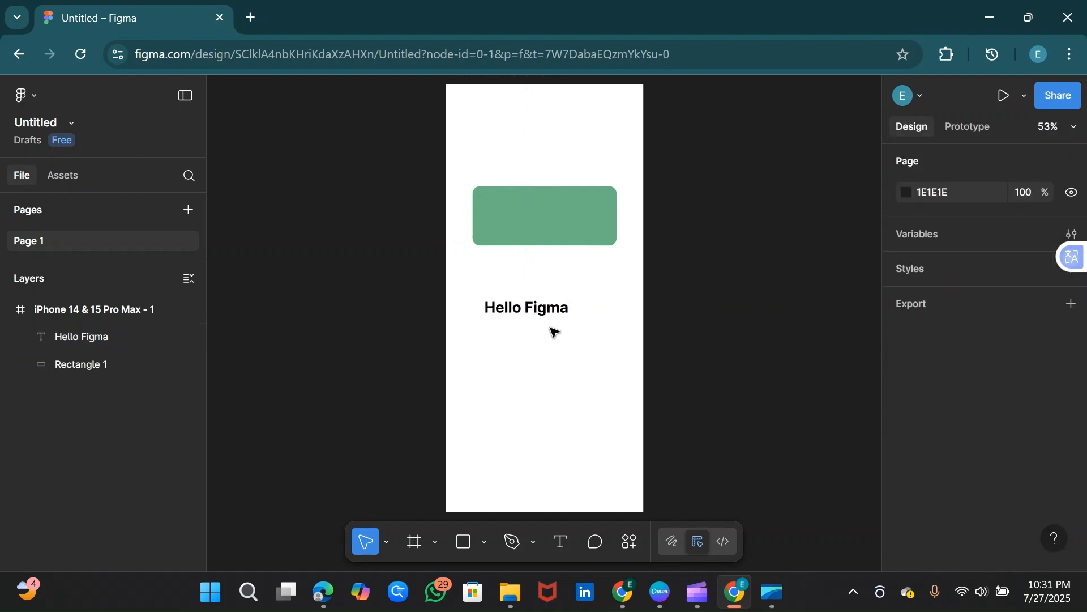
Step: Centre the Hello Figma text on the green rectangle at about X 123, Y 268 and group the two objects
{"action": "left_click", "coordinate": [544, 311]}
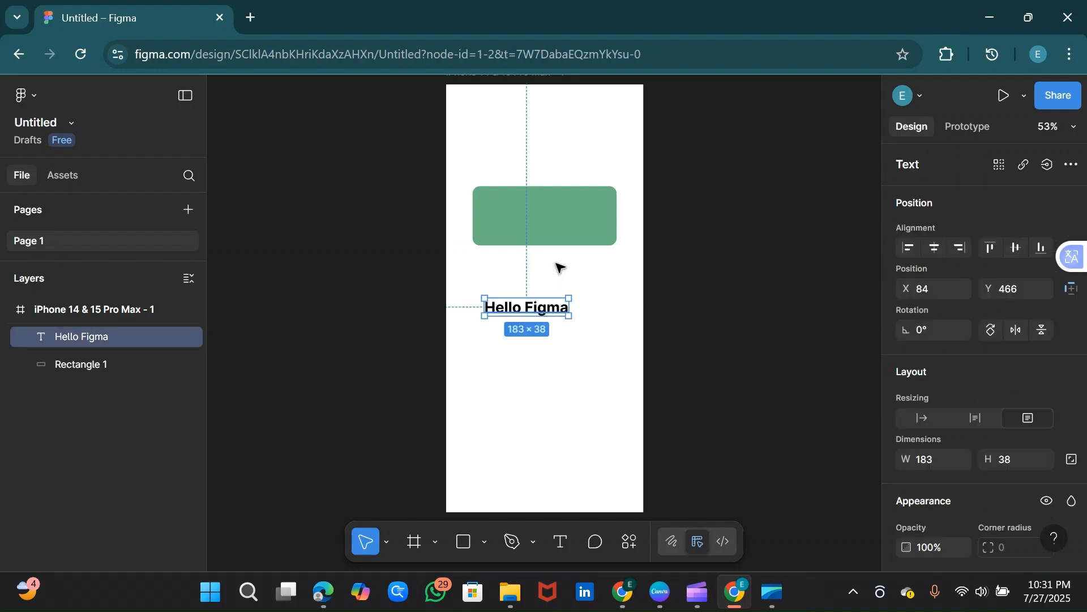
{"action": "left_click_drag", "start_coordinate": [559, 267], "coordinate": [561, 221]}
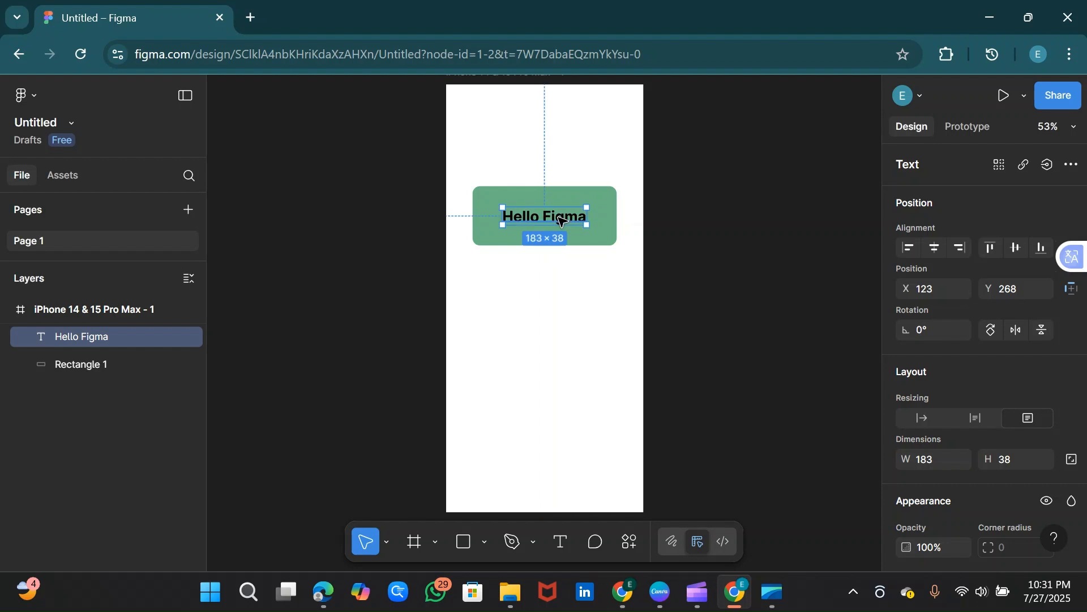
{"action": "left_click", "coordinate": [516, 196], "text": "shift"}
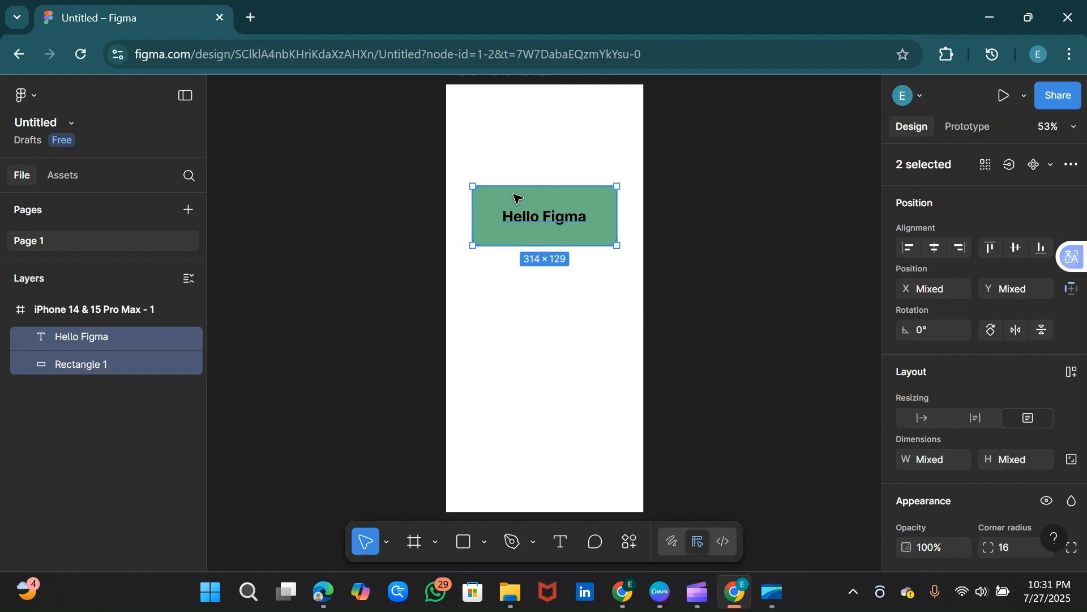
{"action": "key", "text": "ctrl+g"}
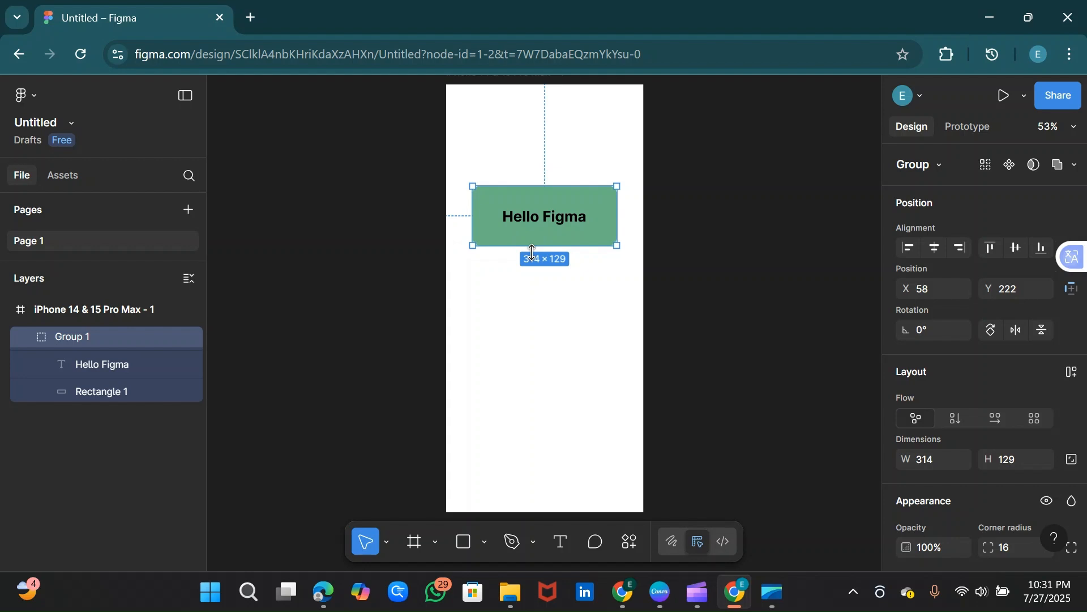
Step: Move the grouped rectangle and text up in the frame to about X 58, Y 204
{"action": "left_click_drag", "start_coordinate": [556, 210], "coordinate": [553, 188]}
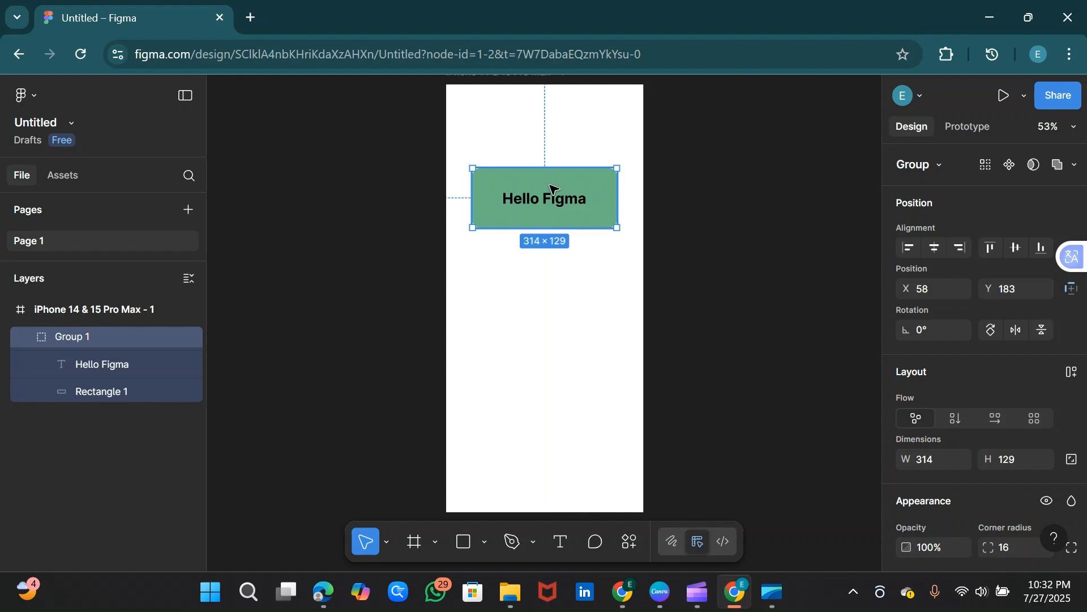
{"action": "left_click_drag", "start_coordinate": [553, 187], "coordinate": [551, 197]}
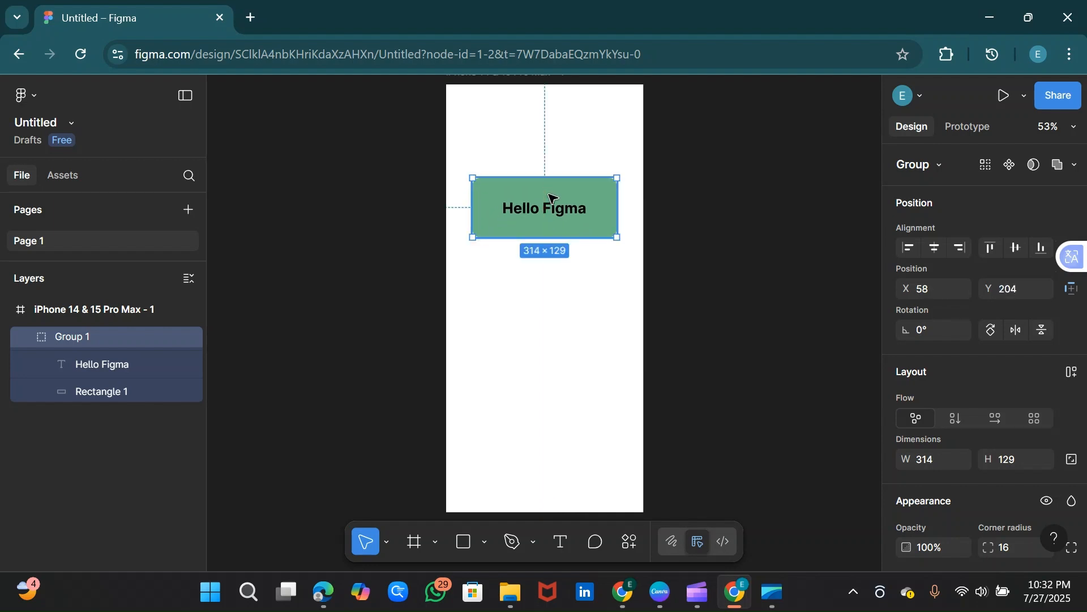
{"action": "left_click", "coordinate": [538, 380]}
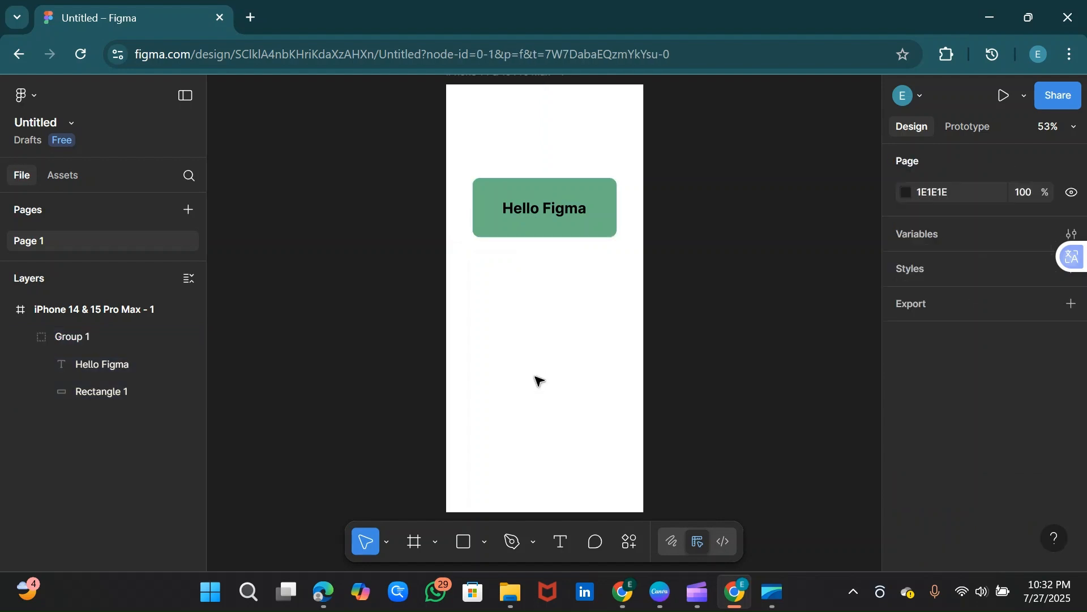
{"action": "left_click", "coordinate": [555, 223]}
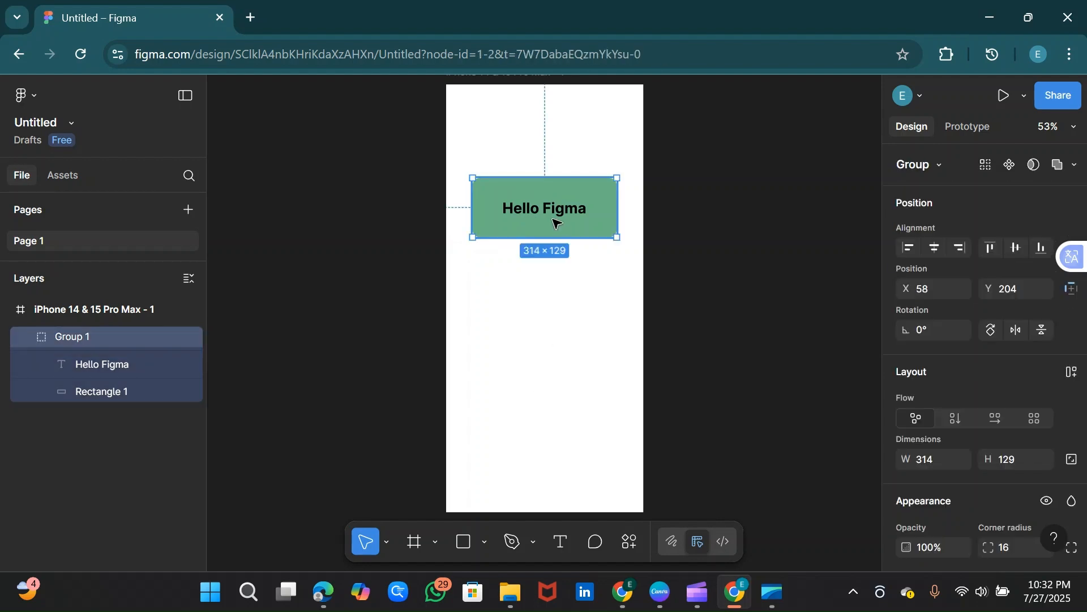